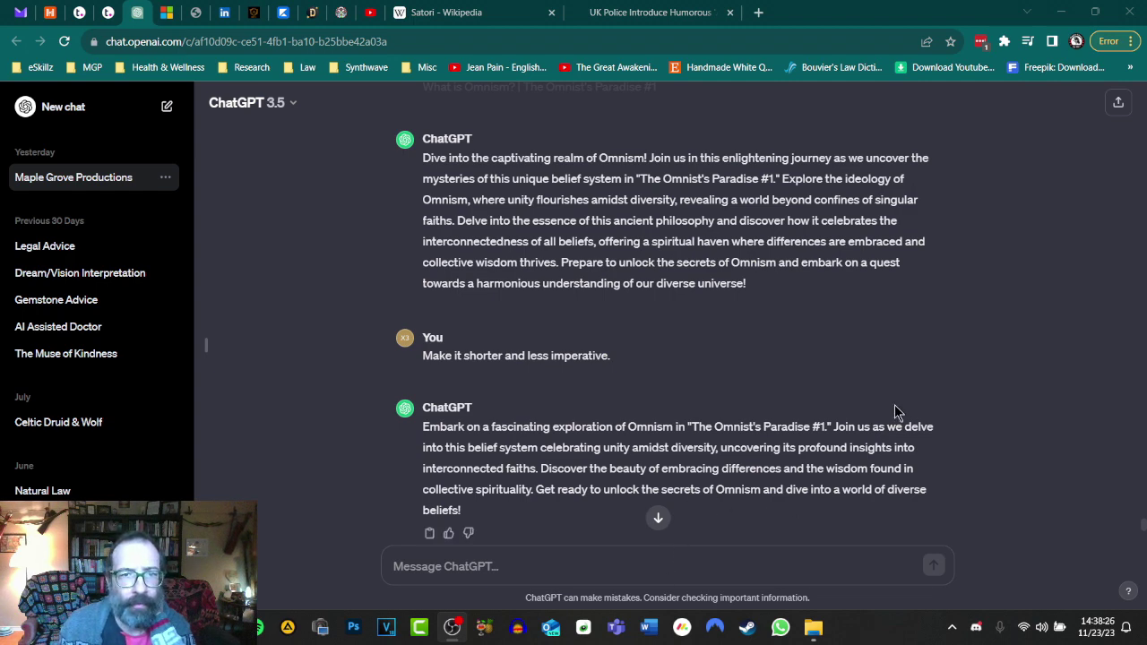
- Scroll through the earlier drafts and highlight the imperative words 'Dive' and 'Explore' in the first reply
scroll(893, 412, up, 6)
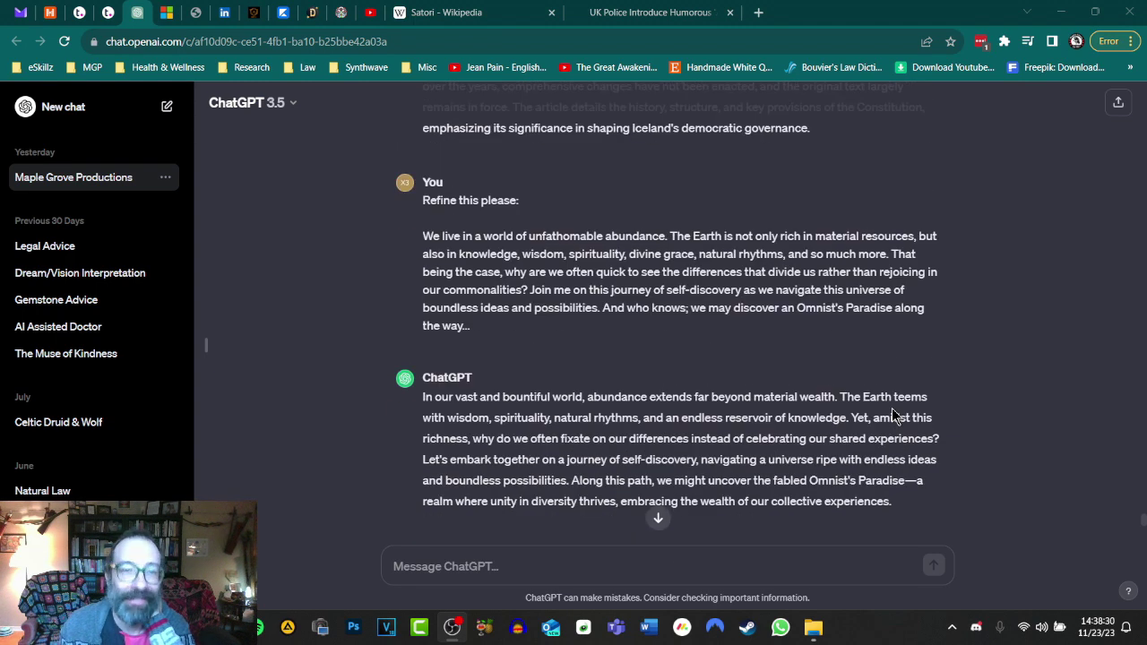
scroll(892, 414, up, 3)
scroll(977, 377, up, 1)
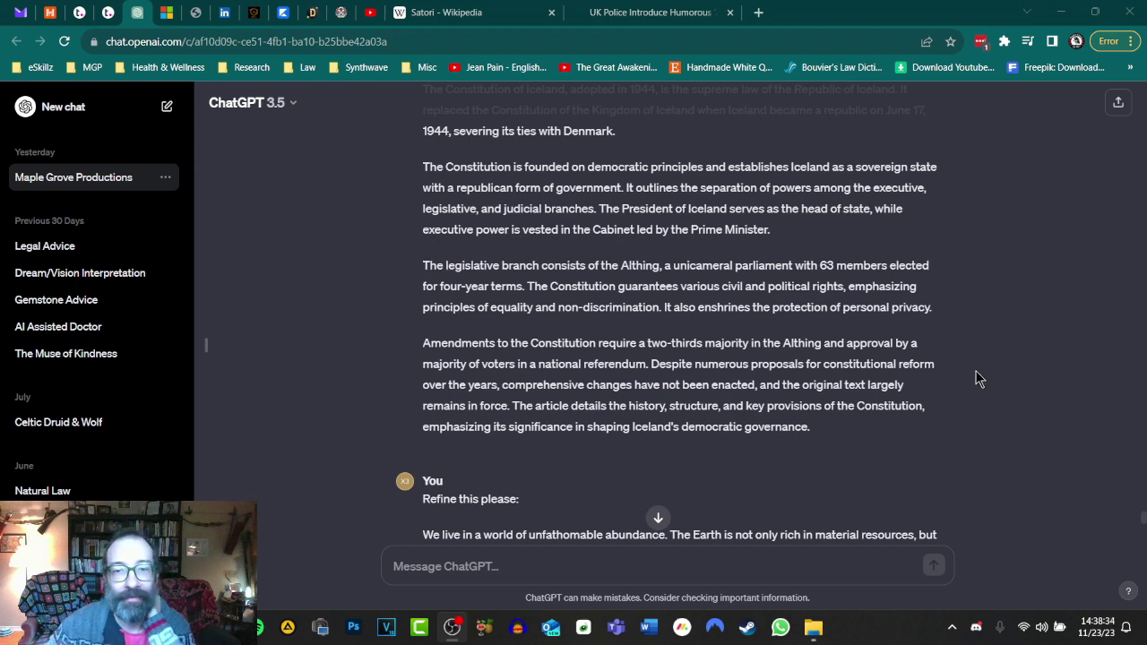
scroll(955, 360, up, 2)
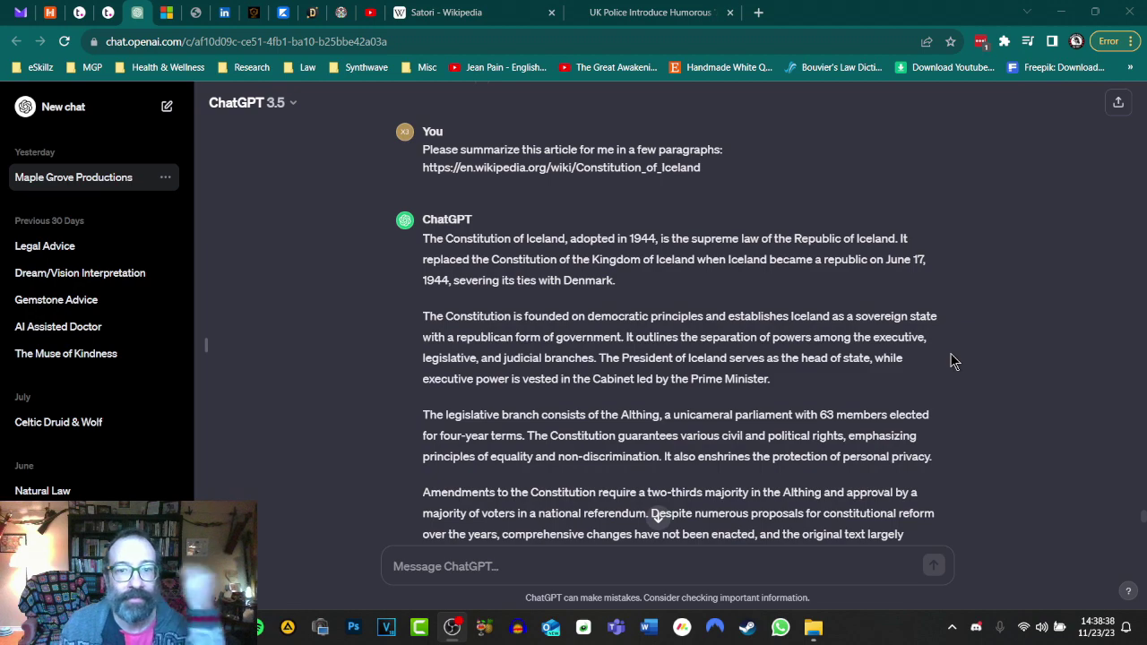
scroll(955, 360, up, 3)
scroll(954, 361, down, 2)
scroll(955, 360, down, 5)
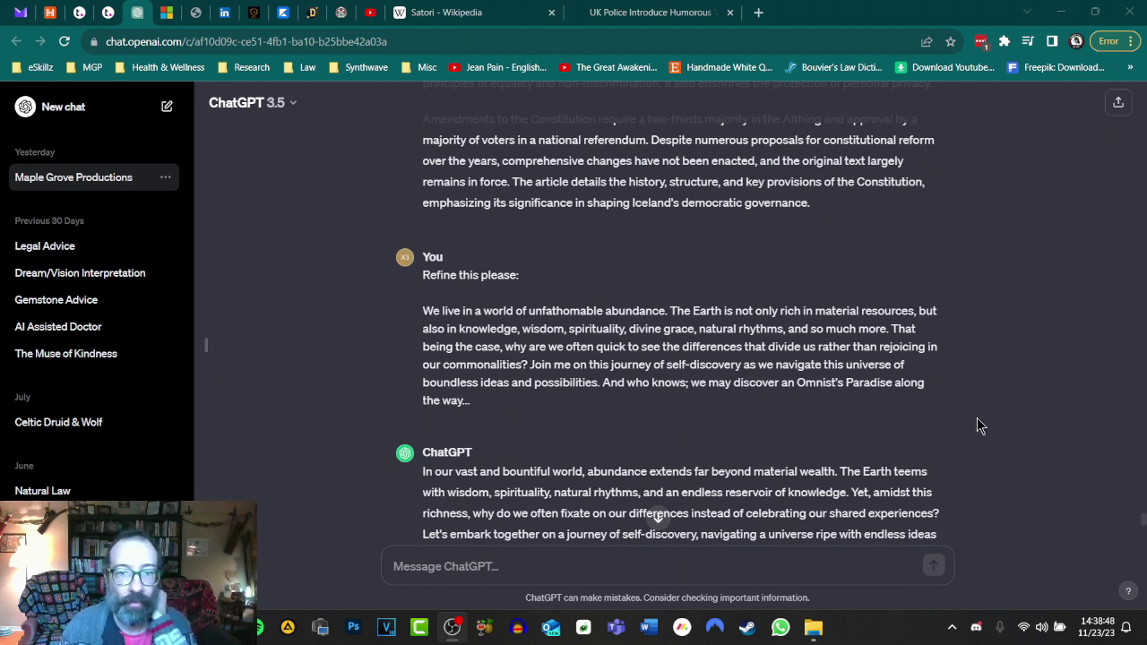
scroll(975, 424, down, 2)
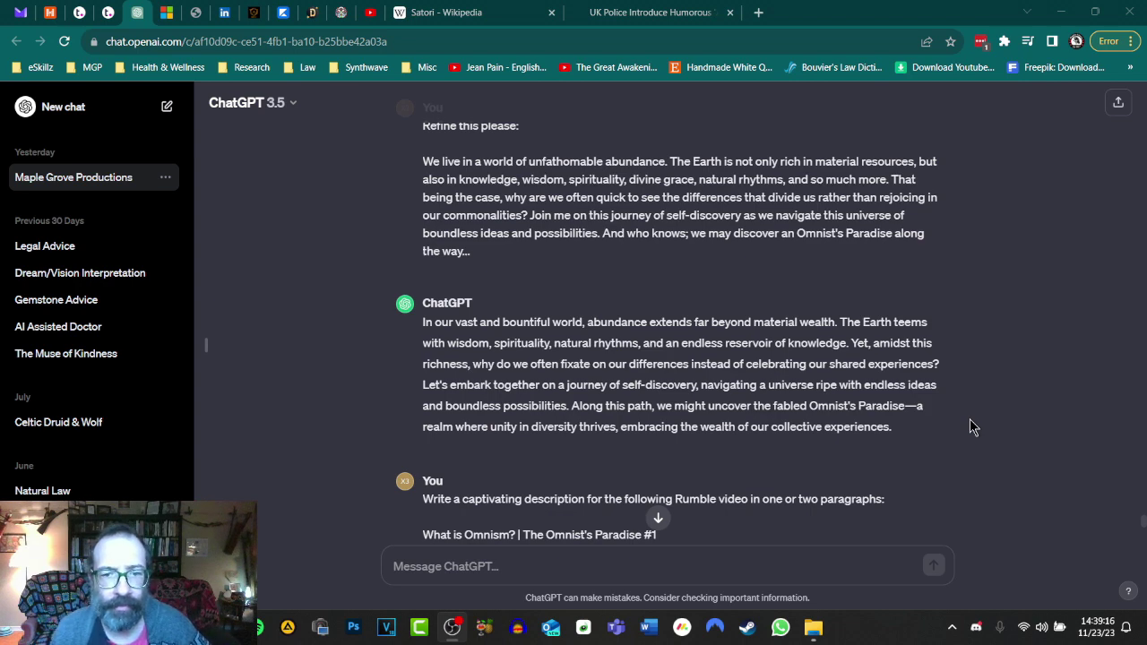
scroll(926, 387, down, 2)
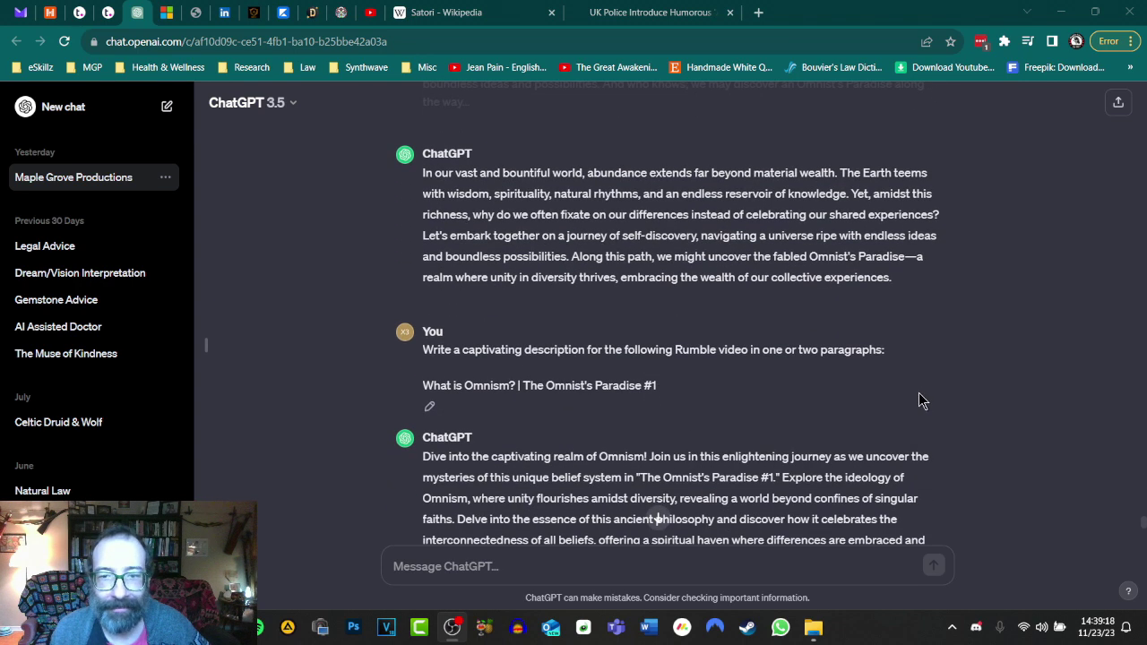
scroll(923, 401, down, 1)
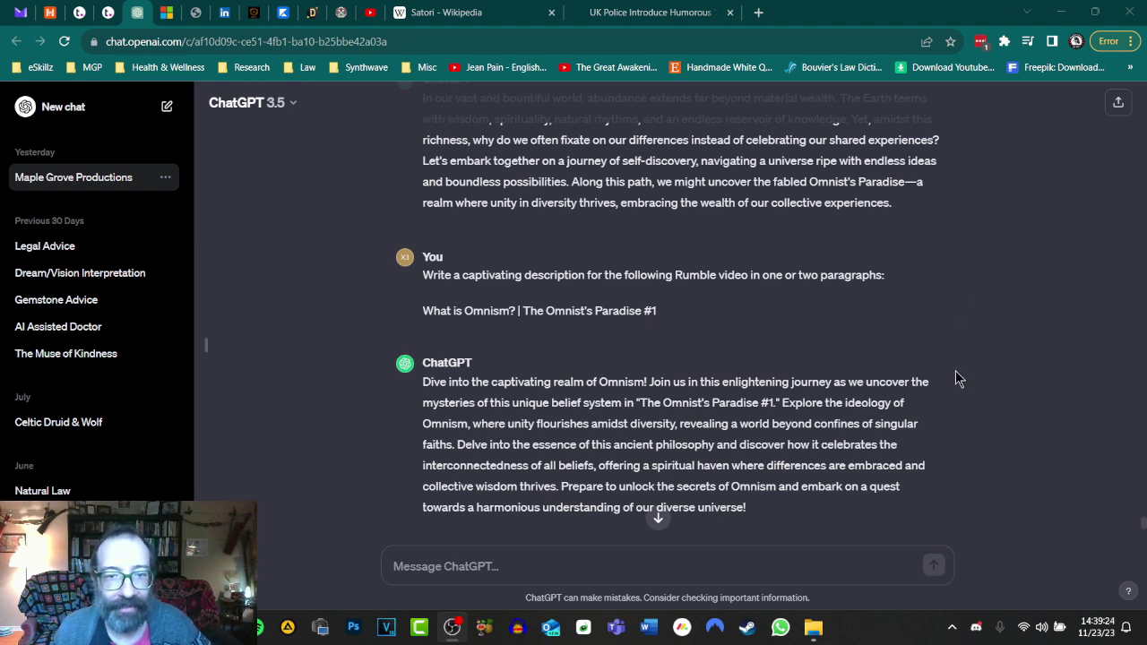
scroll(956, 380, down, 1)
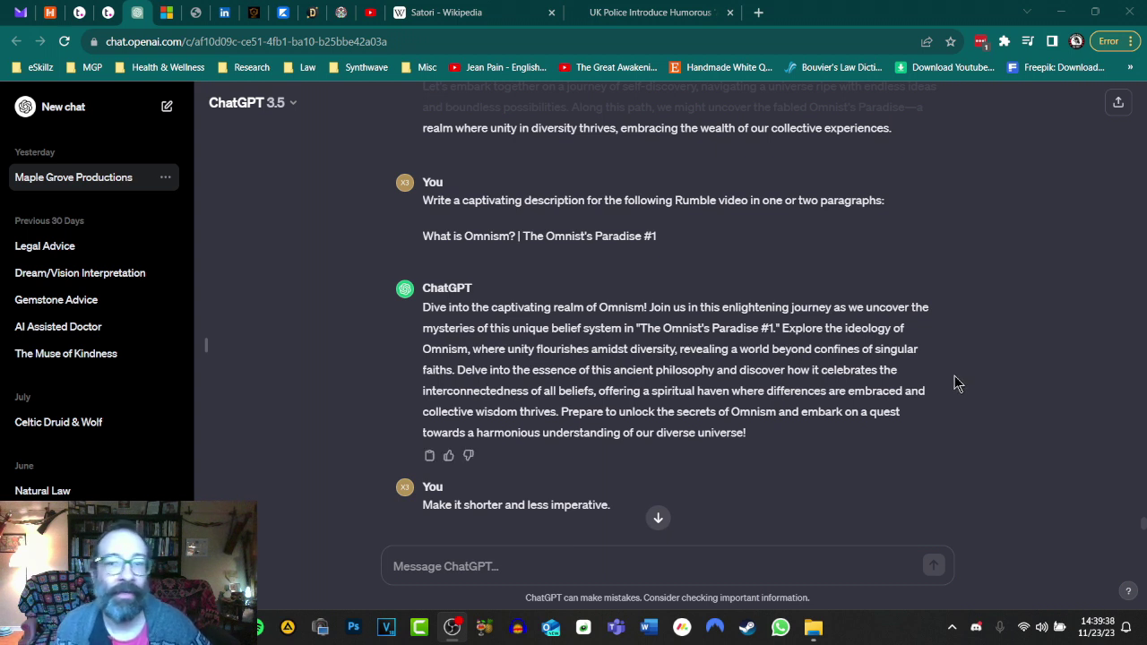
mouse_move(426, 311)
mouse_down()
mouse_move(476, 310)
mouse_move(446, 309)
mouse_up()
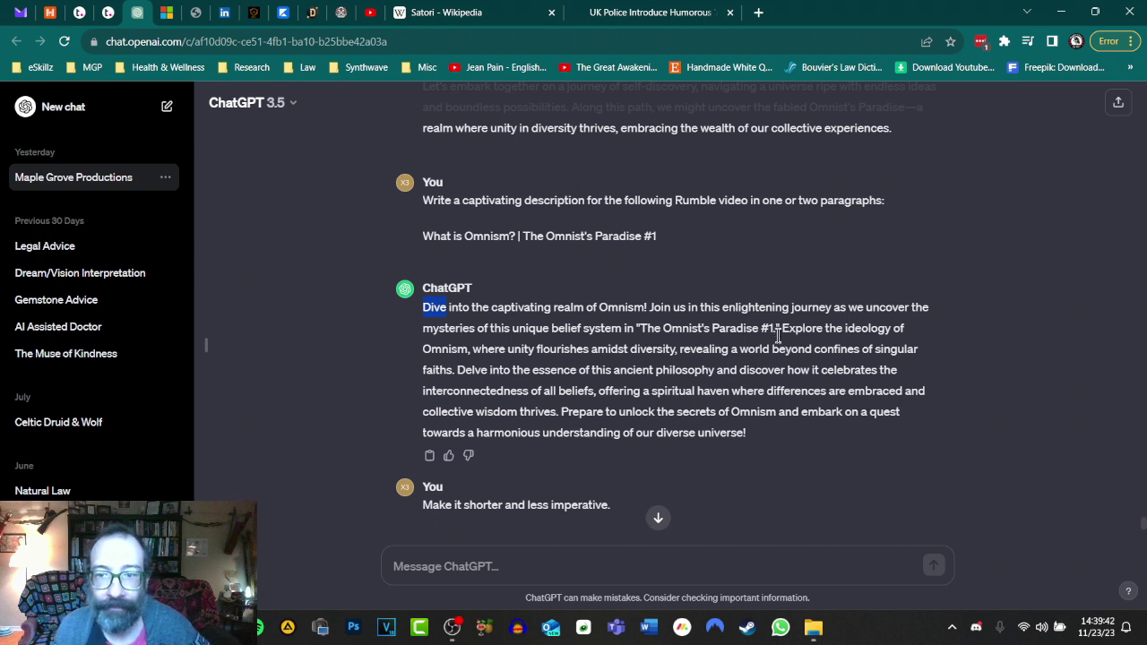
drag(782, 328, 825, 330)
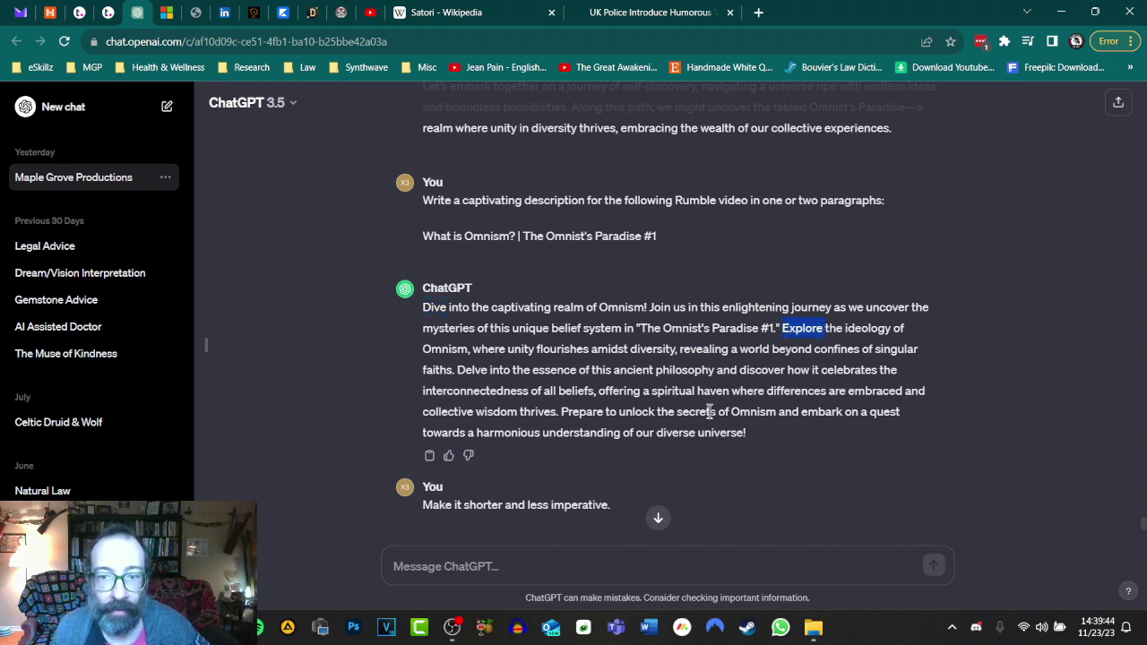
drag(458, 371, 610, 413)
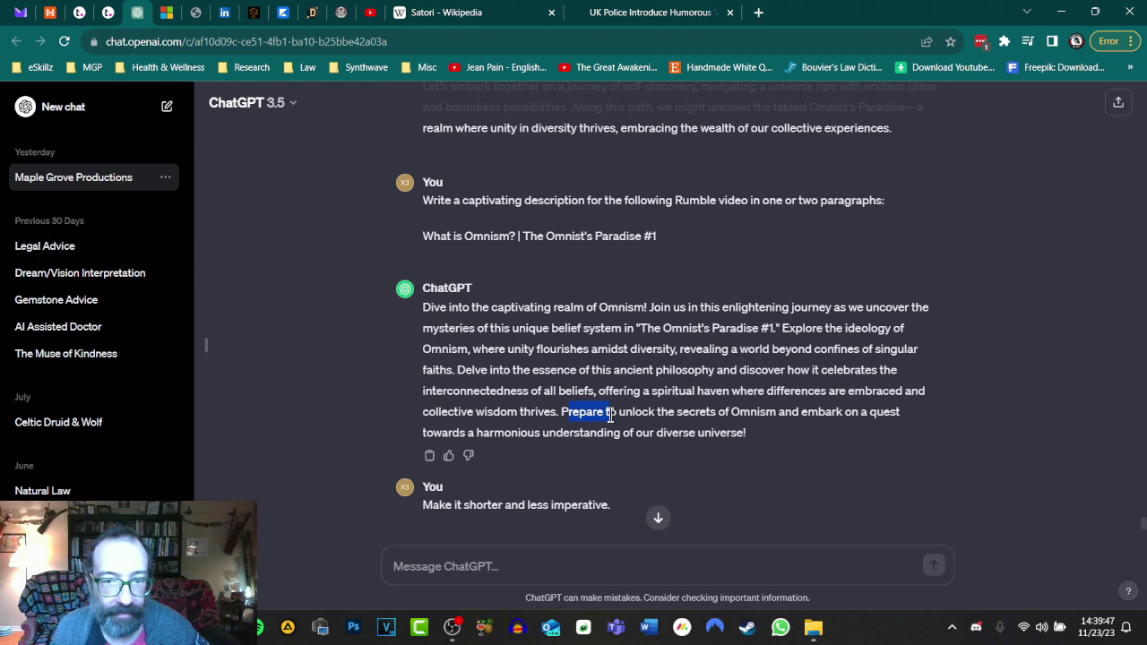
click(810, 437)
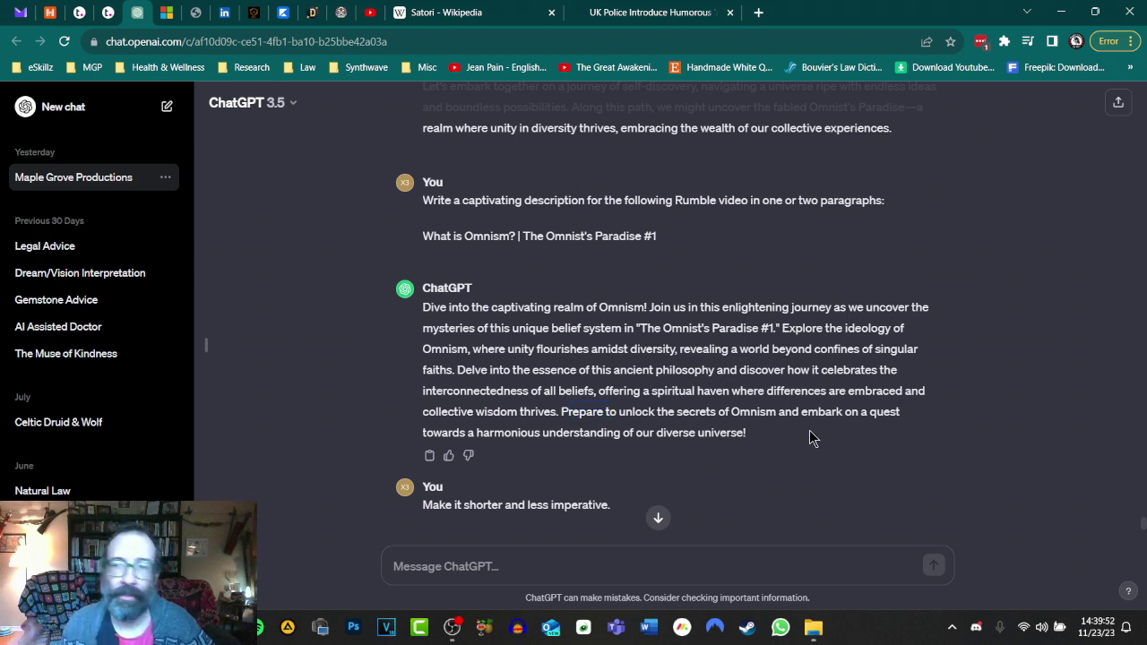
- Highlight the imperative words 'Embark', 'Join', 'Discover' and 'Get ready' in the following replies
scroll(810, 436, down, 1)
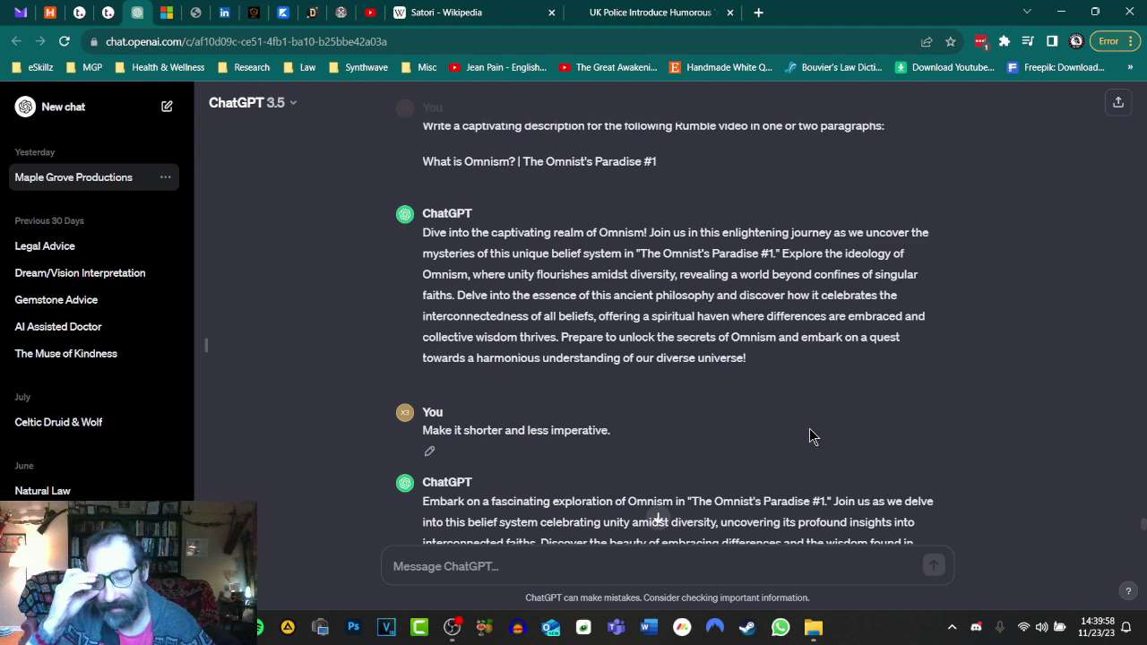
scroll(809, 436, down, 2)
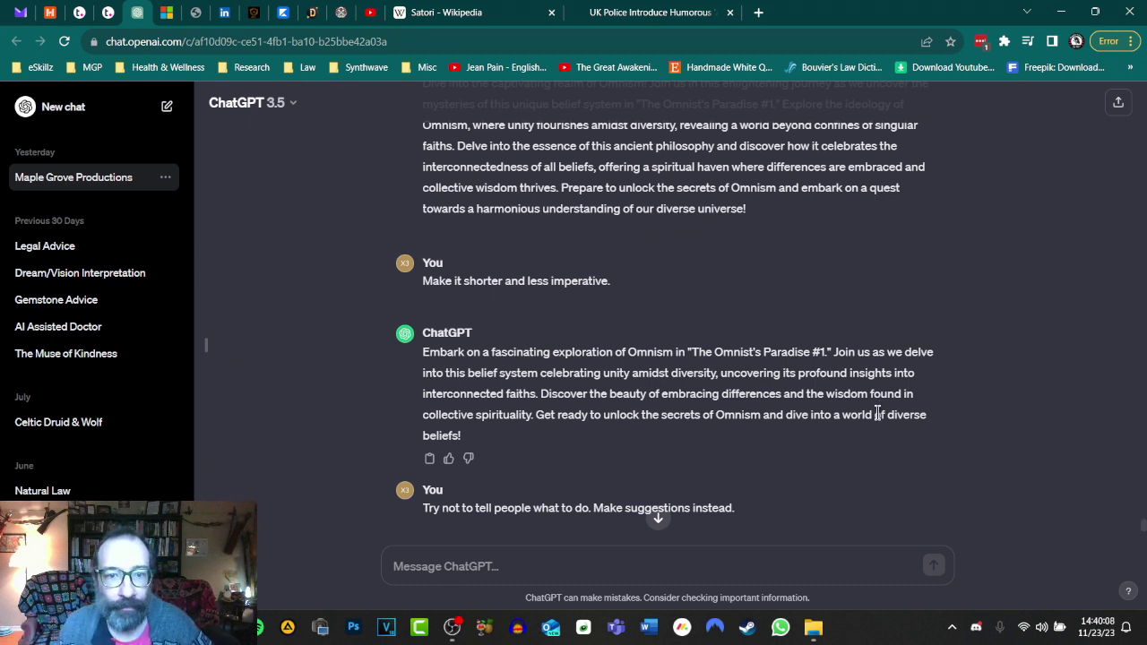
drag(424, 353, 470, 351)
double_click(839, 352)
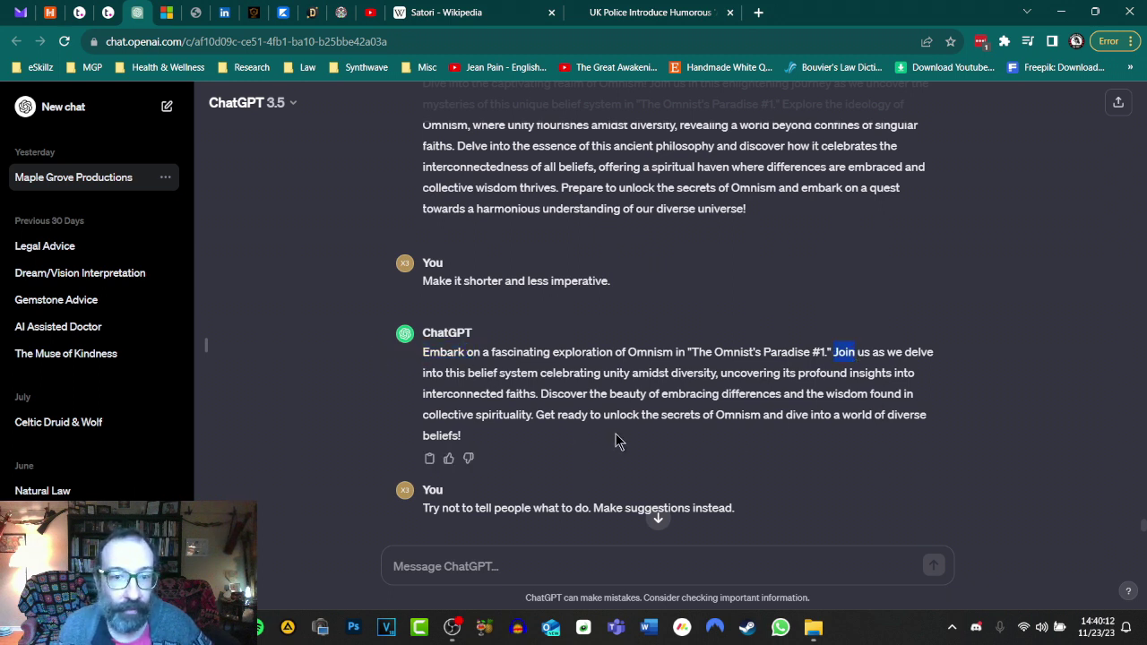
drag(541, 394, 588, 394)
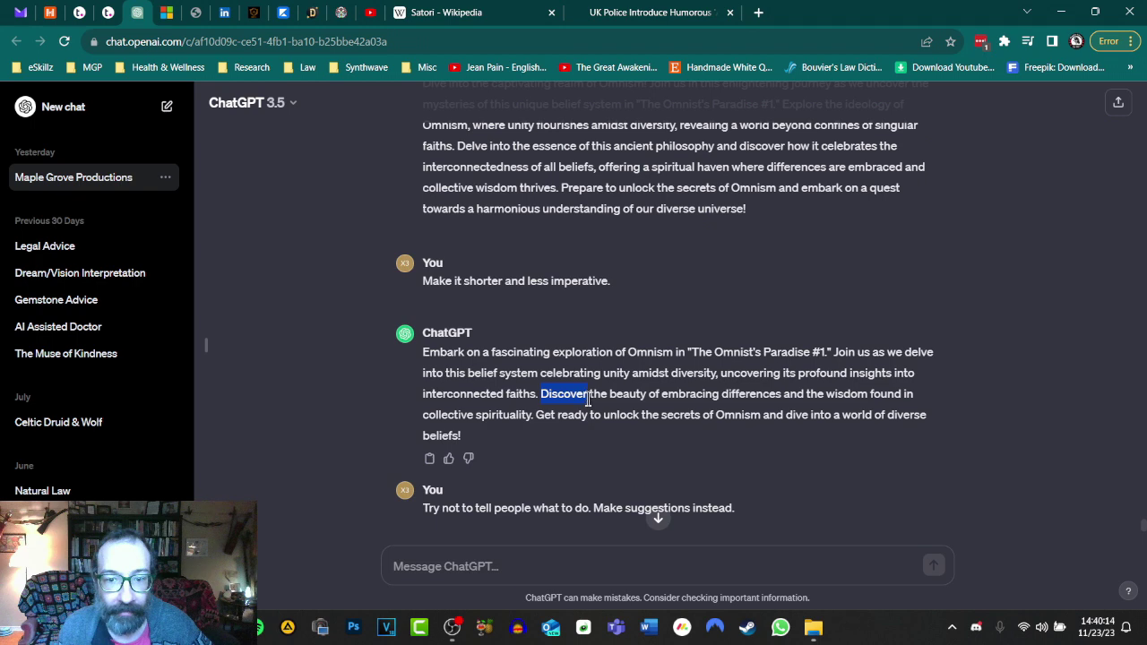
double_click(546, 415)
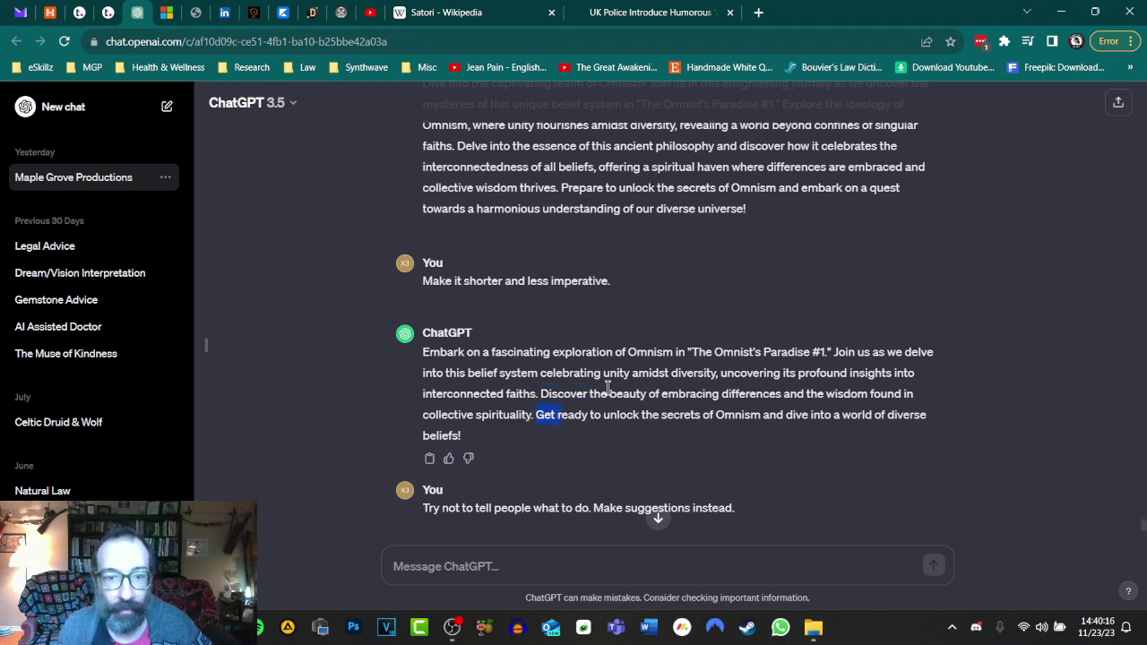
scroll(776, 439, down, 2)
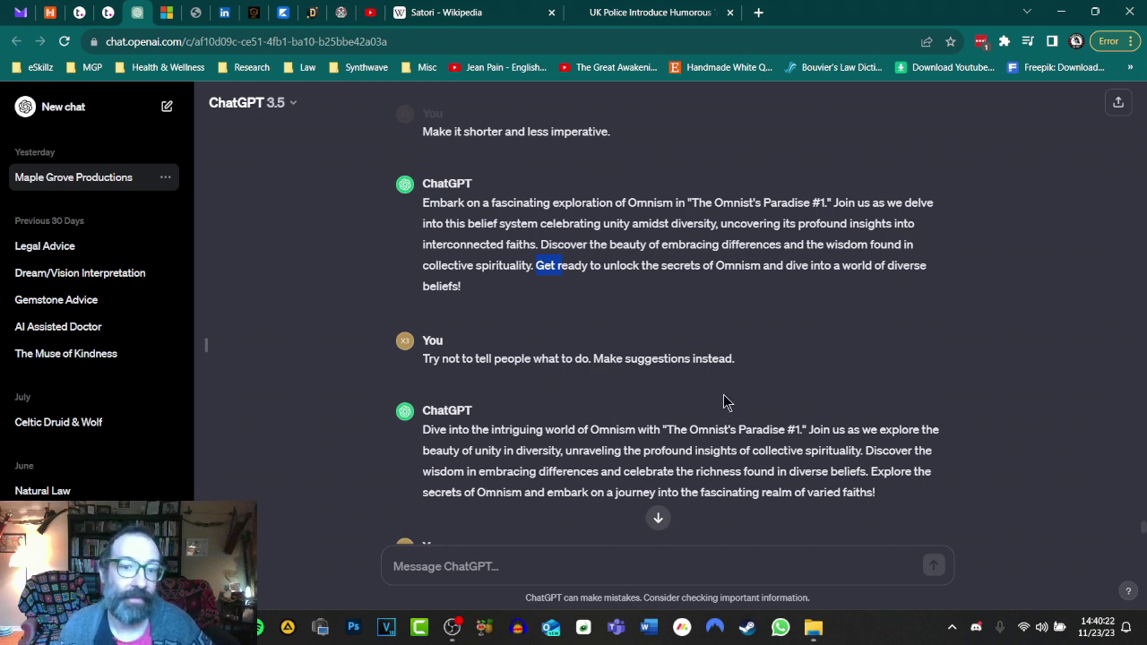
drag(423, 430, 565, 451)
click(869, 454)
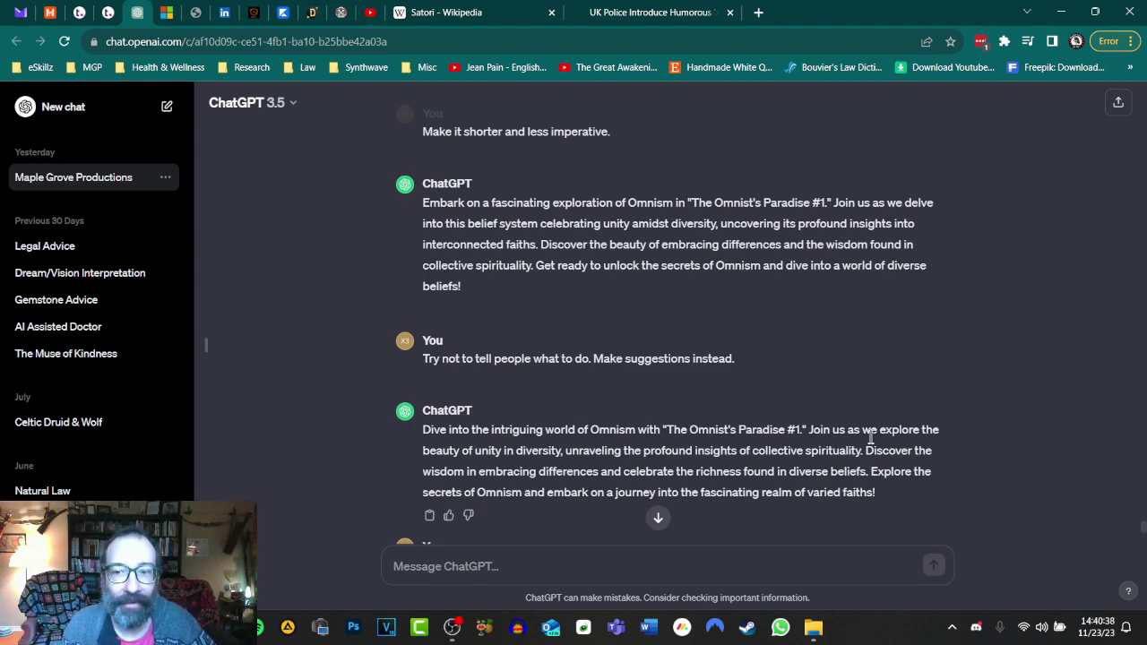
- Highlight the phrases 'Step into the diverse', 'Come along on', 'Explore the world' and the closing hashtags
scroll(871, 436, down, 2)
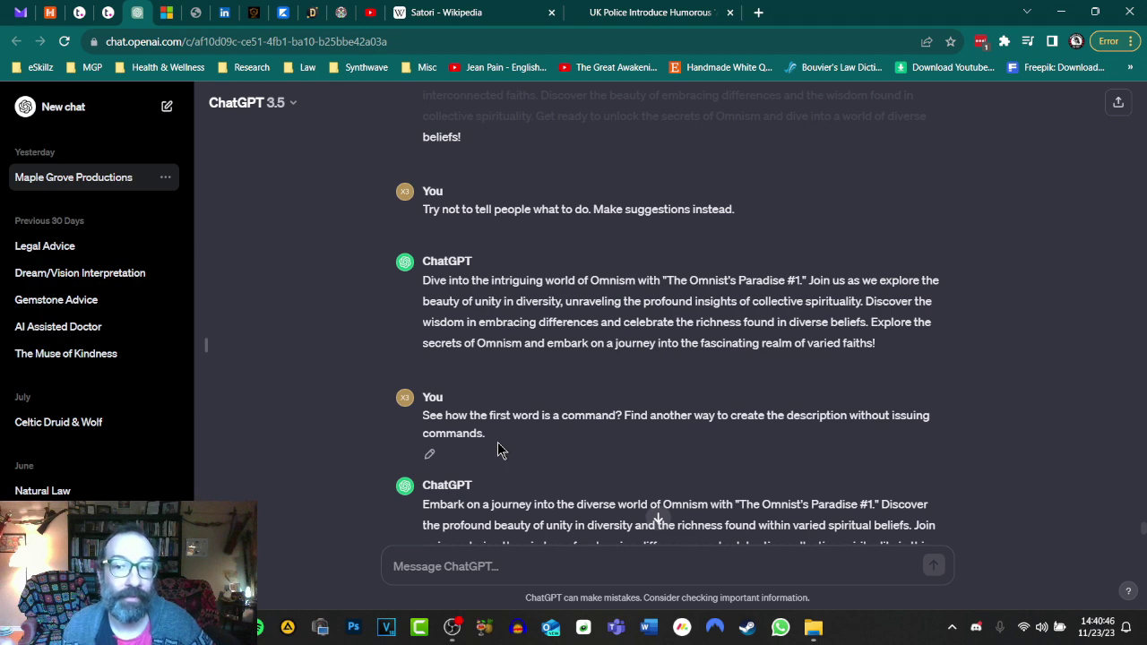
scroll(478, 458, down, 2)
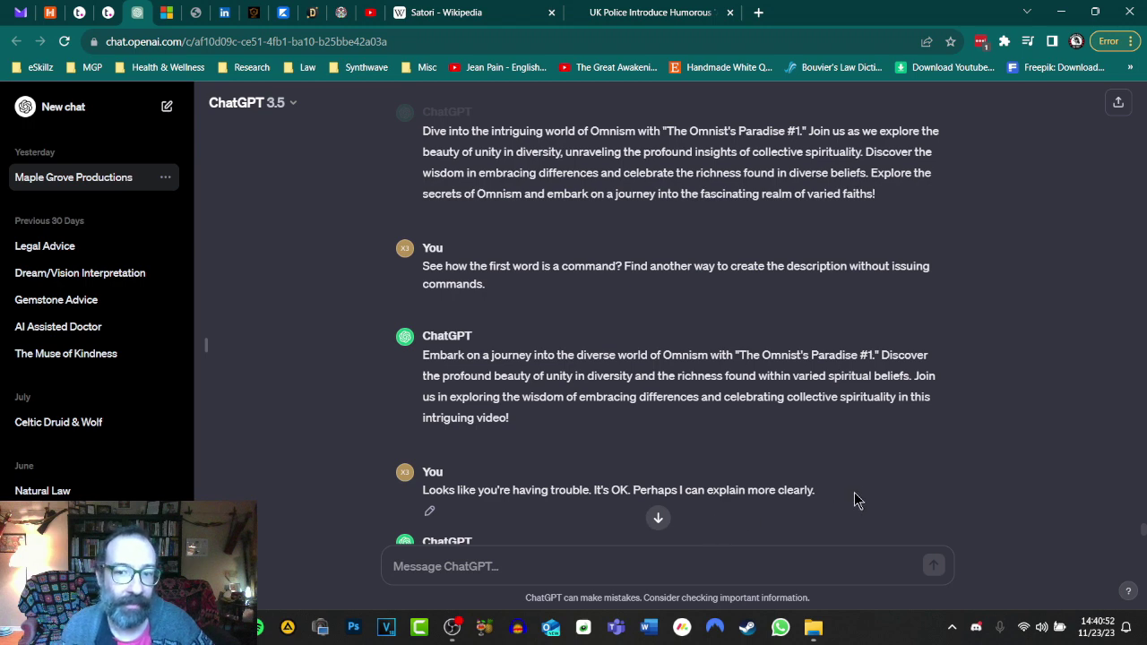
scroll(866, 479, down, 2)
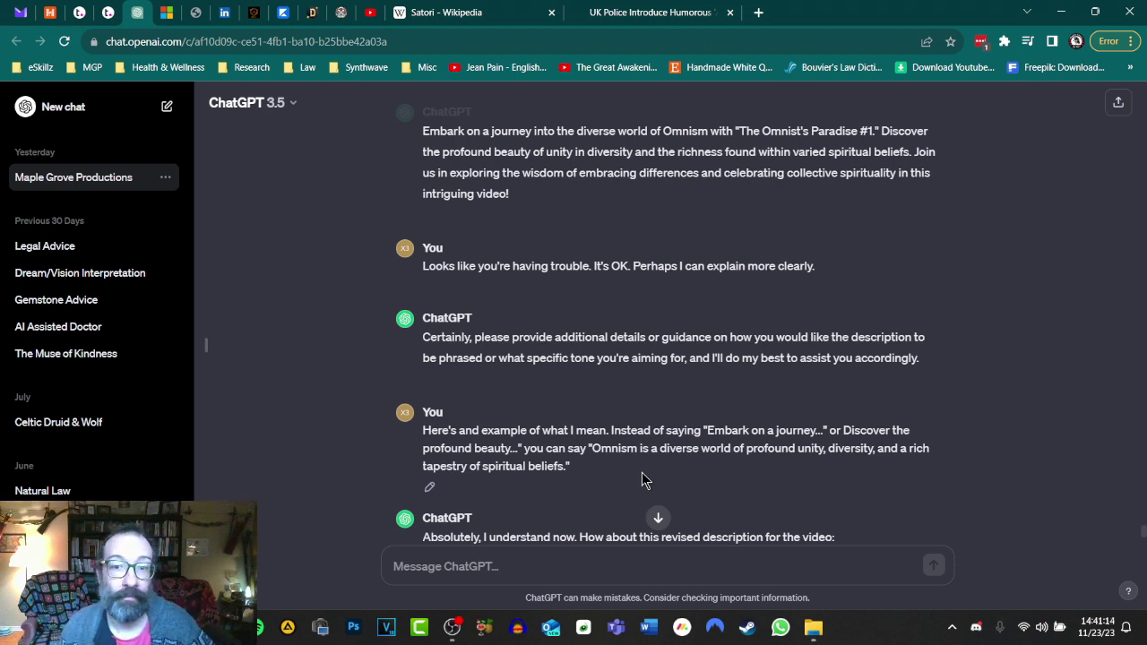
scroll(686, 462, down, 3)
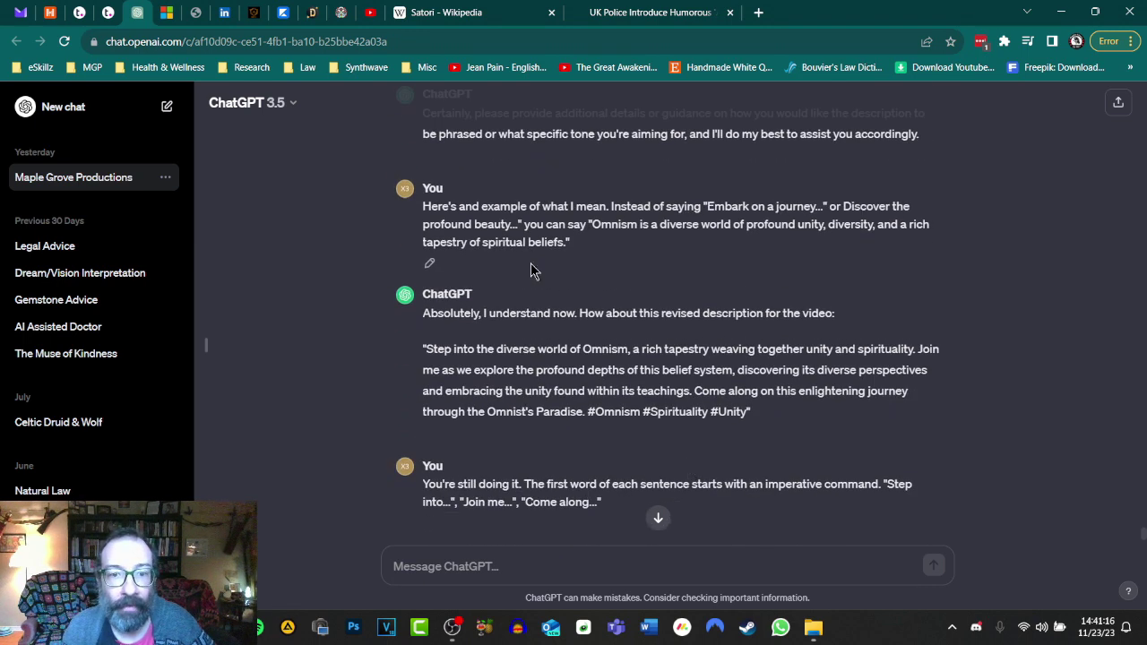
drag(425, 351, 536, 351)
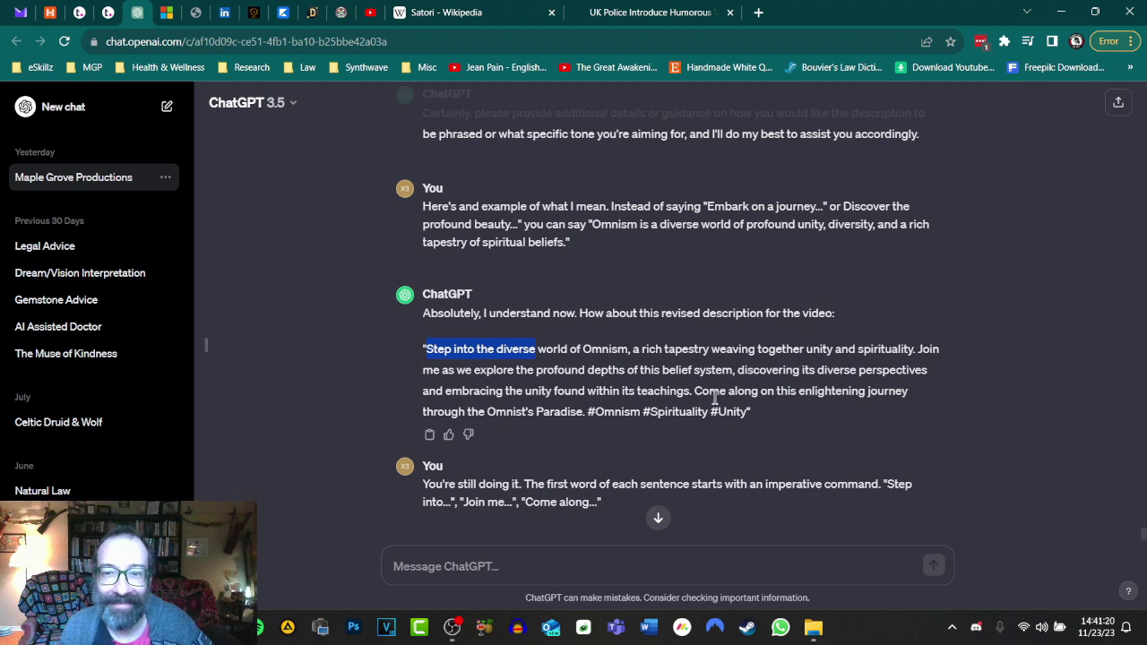
drag(695, 392, 772, 391)
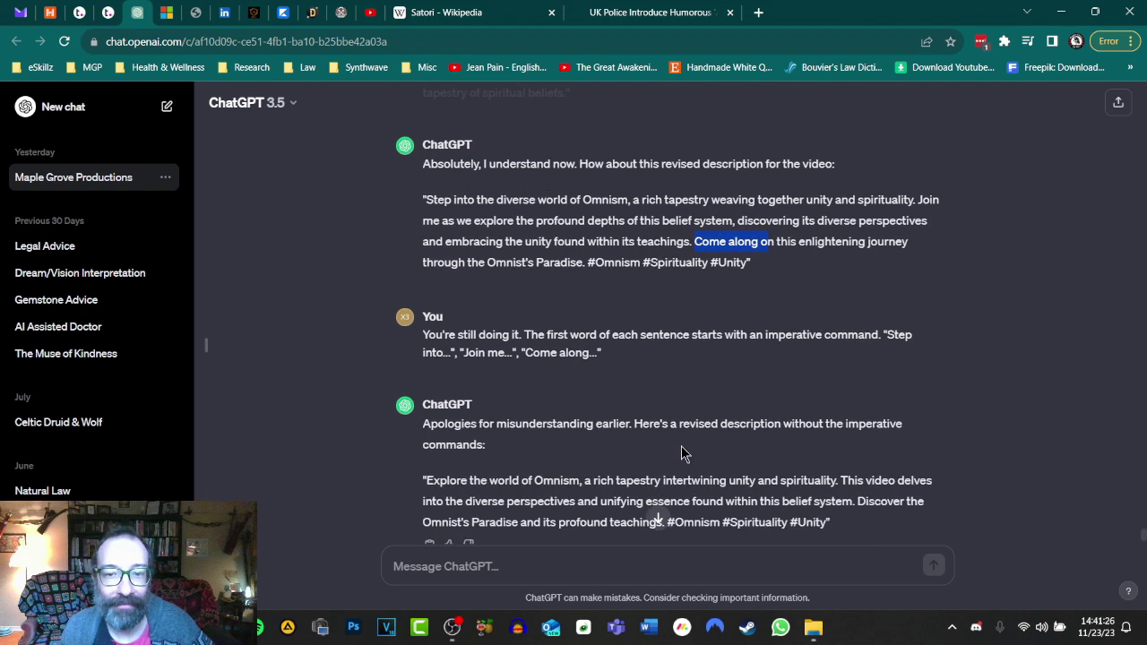
scroll(753, 452, down, 1)
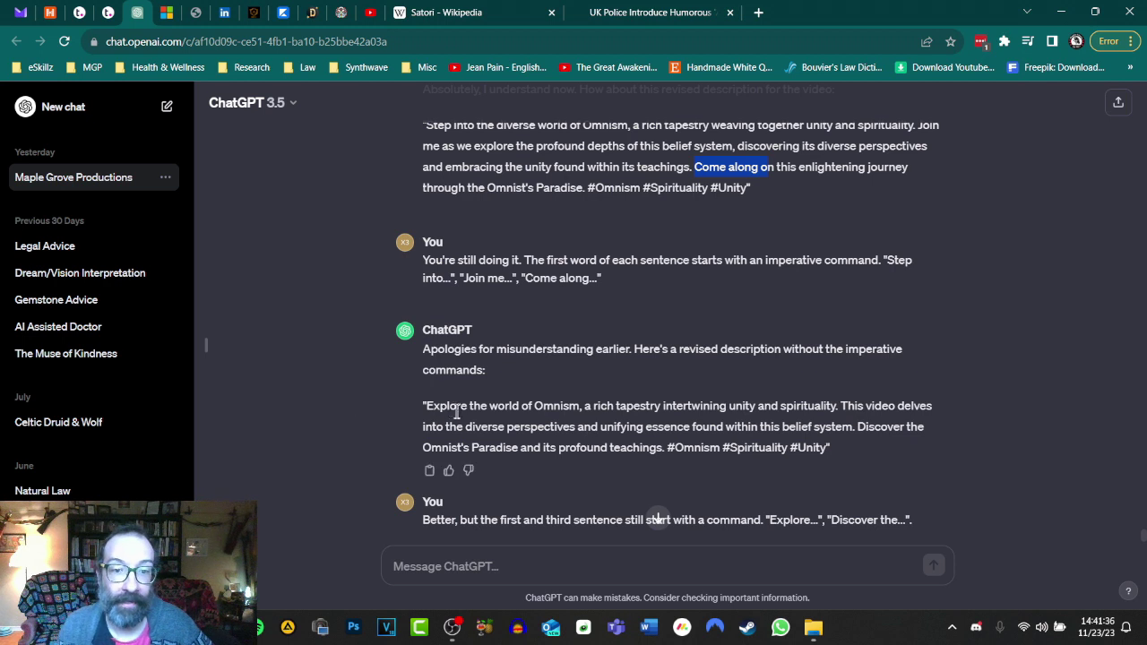
drag(425, 410, 508, 409)
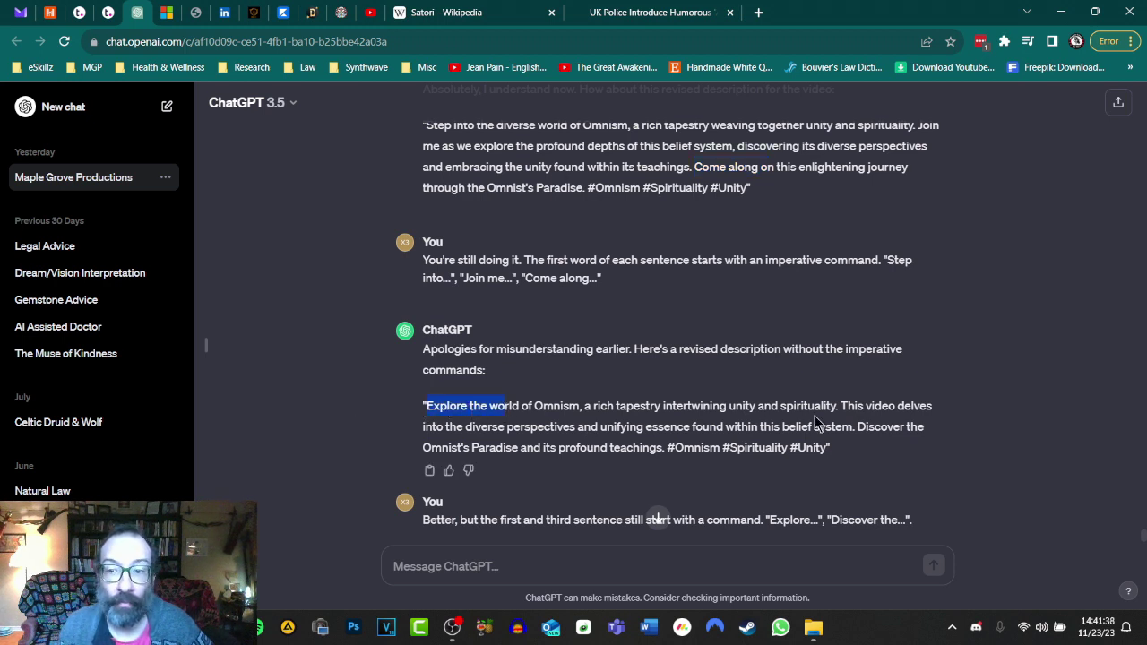
drag(841, 405, 572, 425)
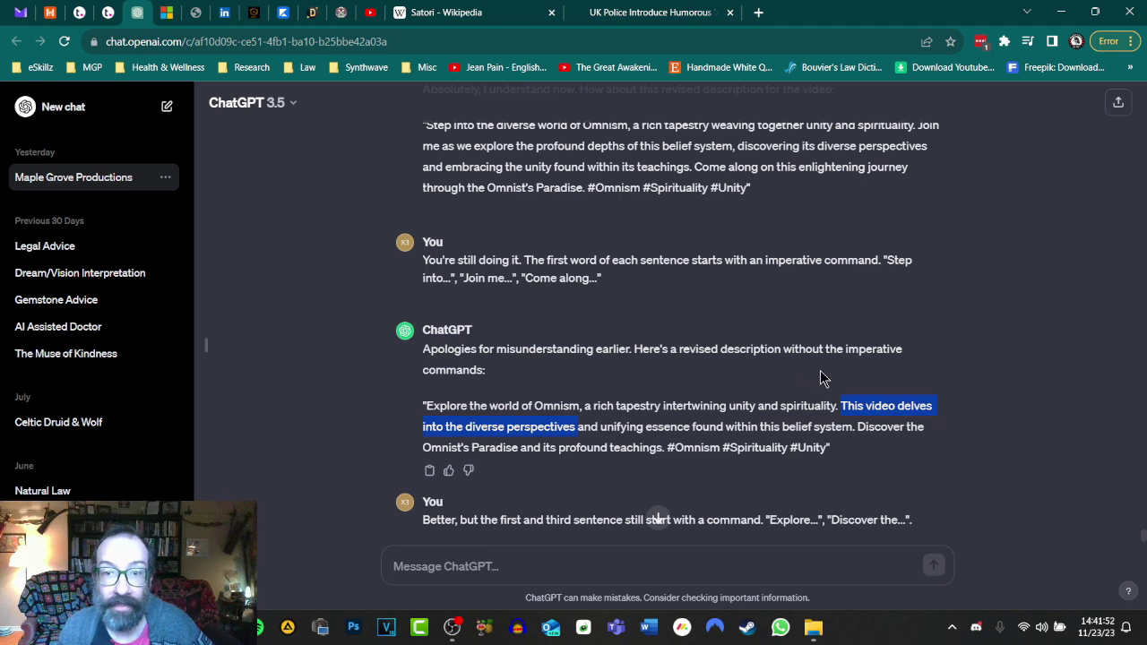
scroll(725, 295, up, 1)
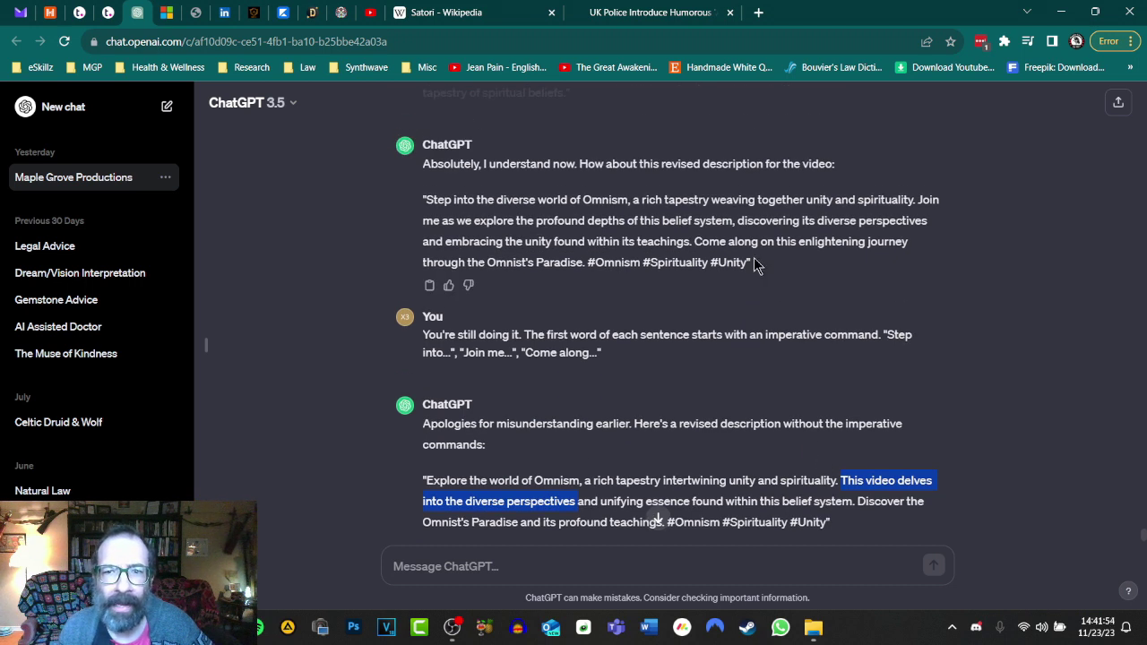
drag(752, 263, 582, 264)
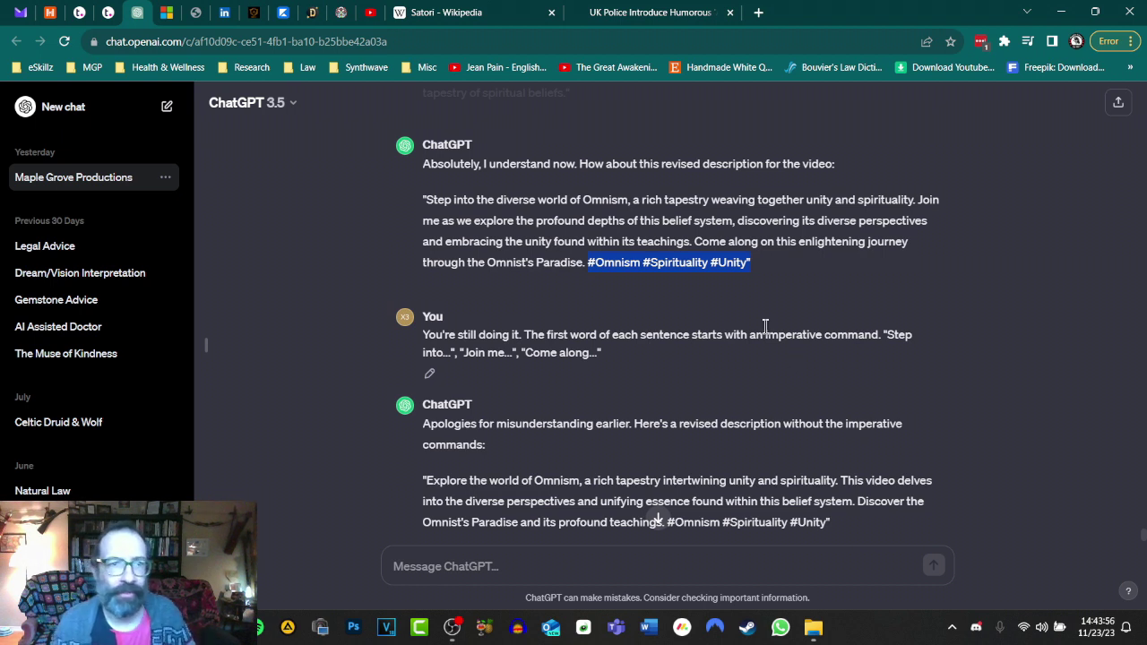
- Highlight 'Delve into the world' and 'This video explores' in the latest reply
scroll(764, 340, down, 1)
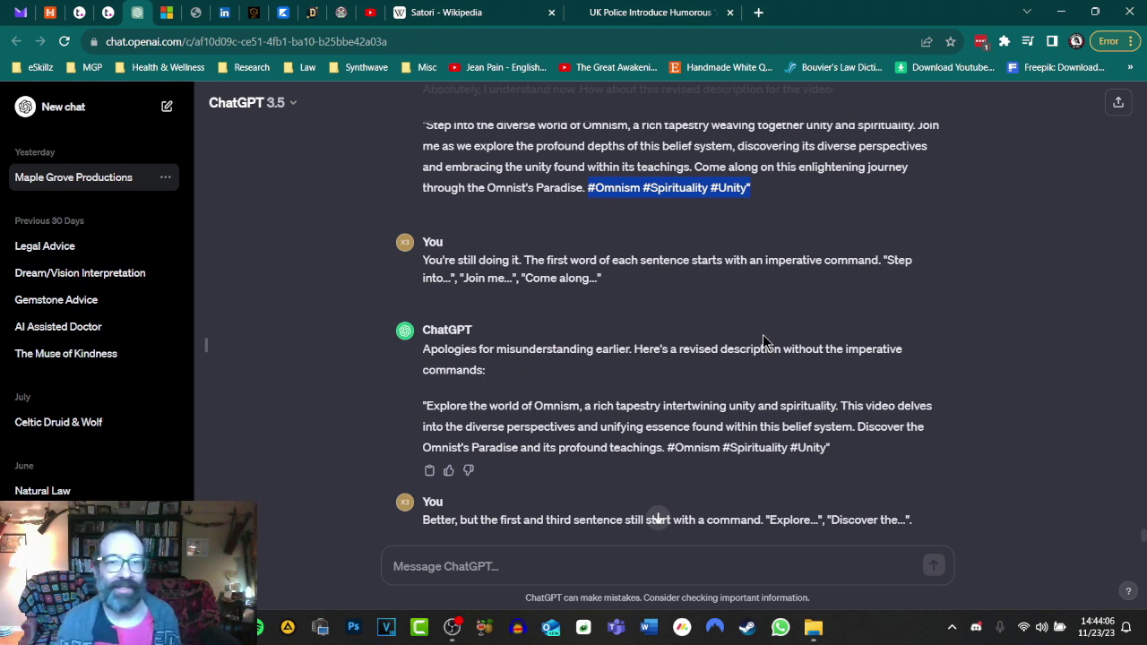
scroll(763, 341, down, 3)
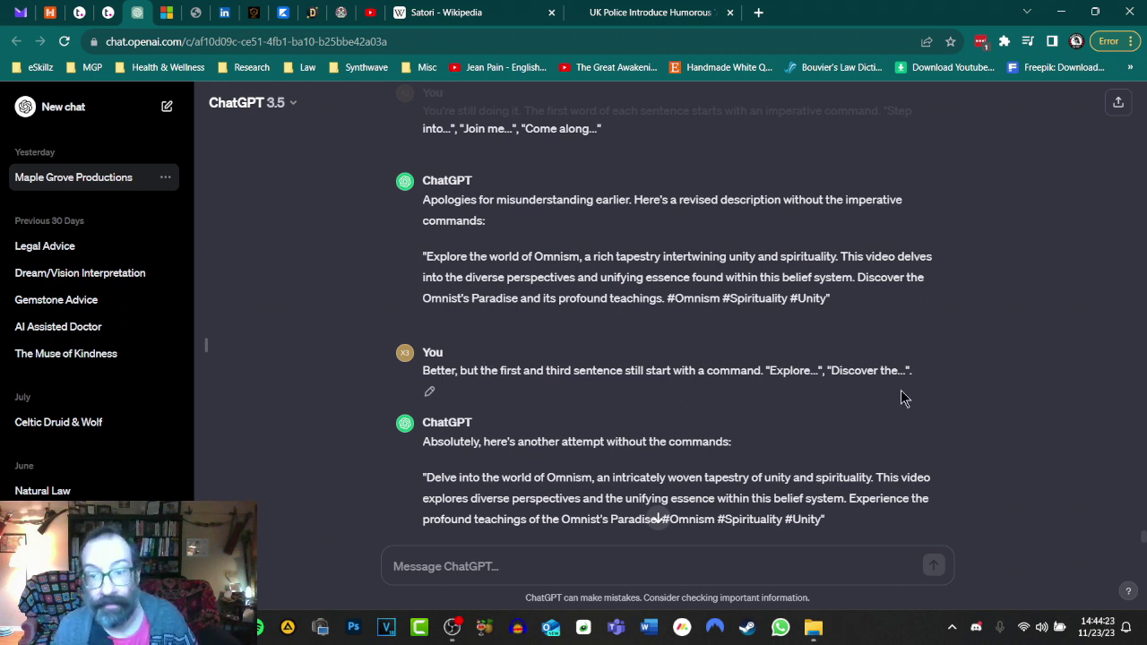
scroll(856, 392, down, 2)
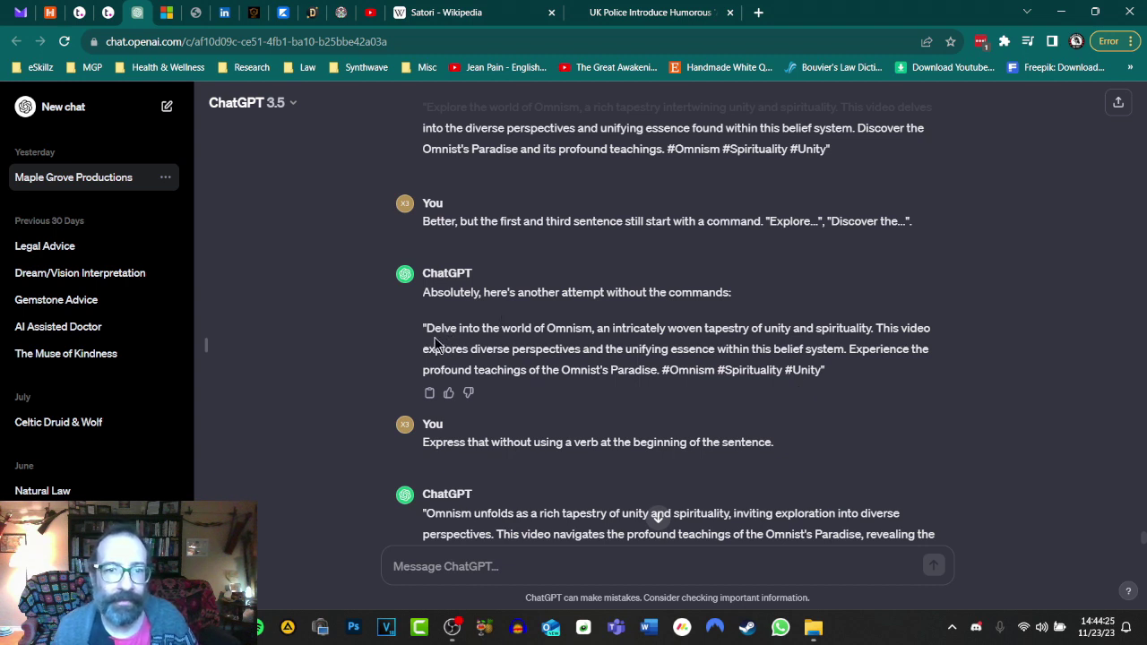
drag(426, 328, 735, 328)
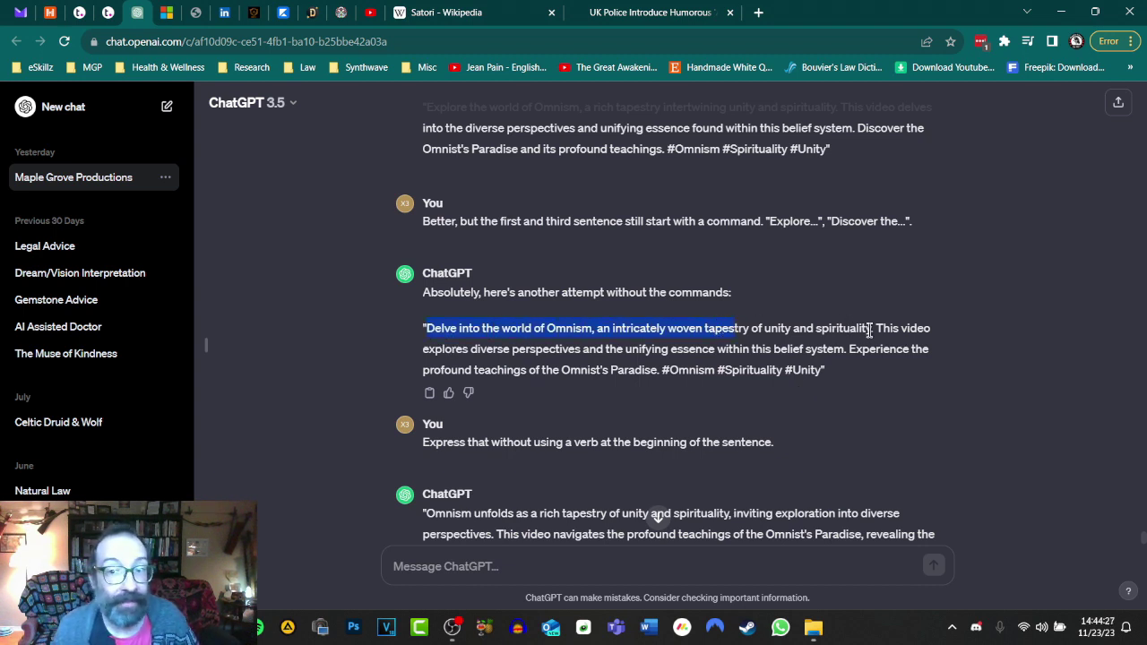
drag(875, 328, 848, 352)
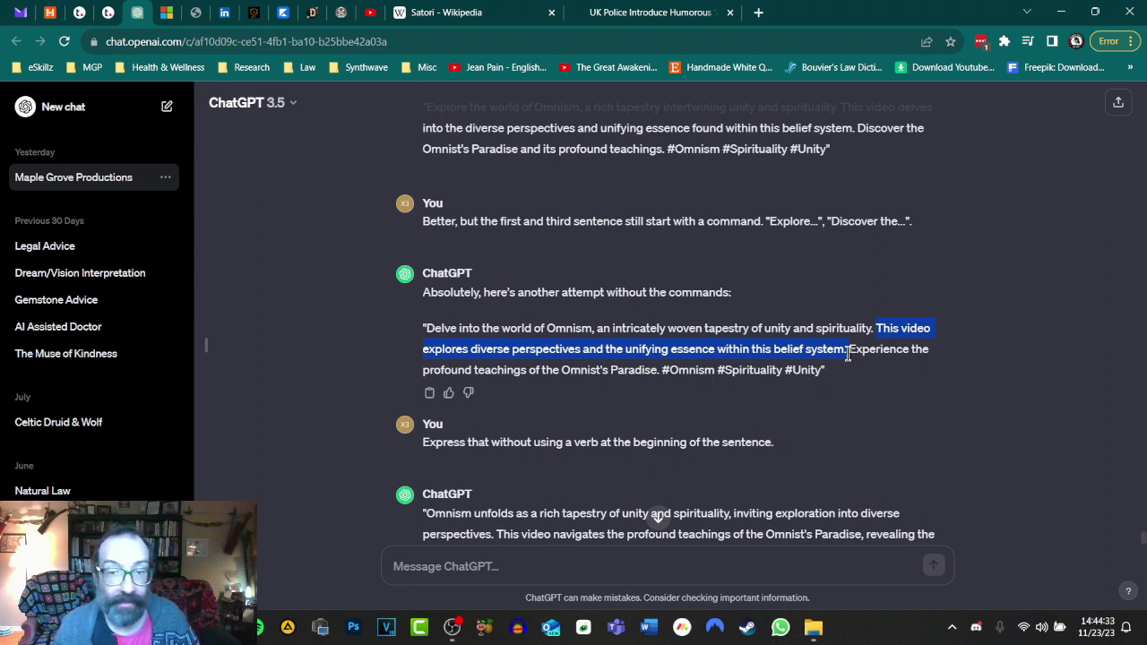
click(829, 329)
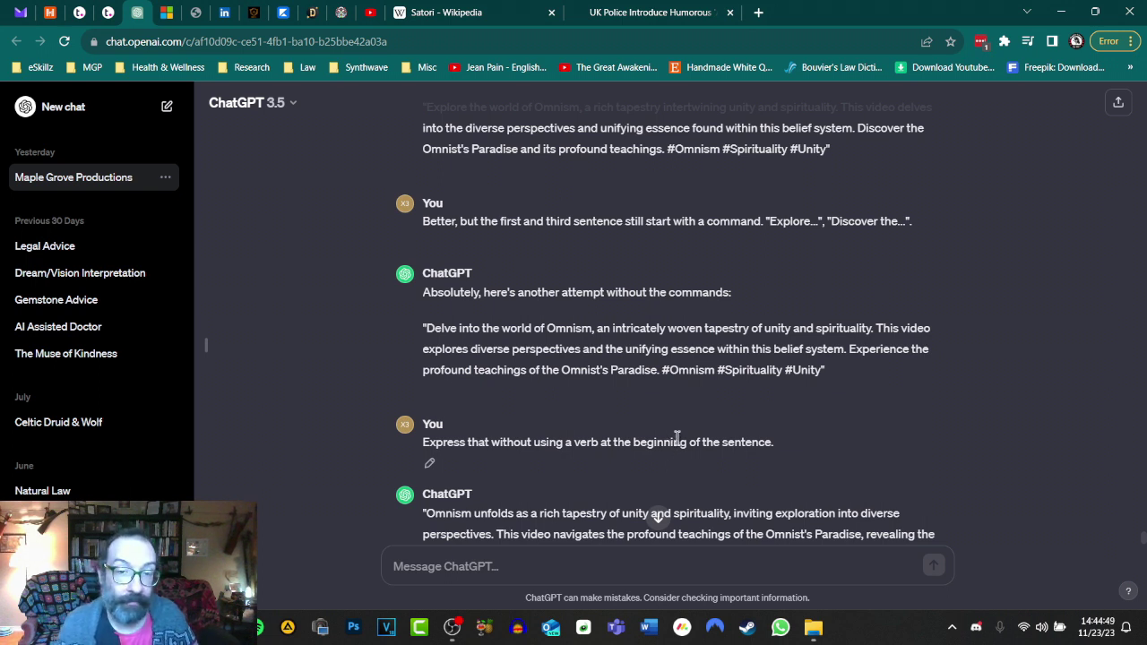
scroll(594, 320, up, 3)
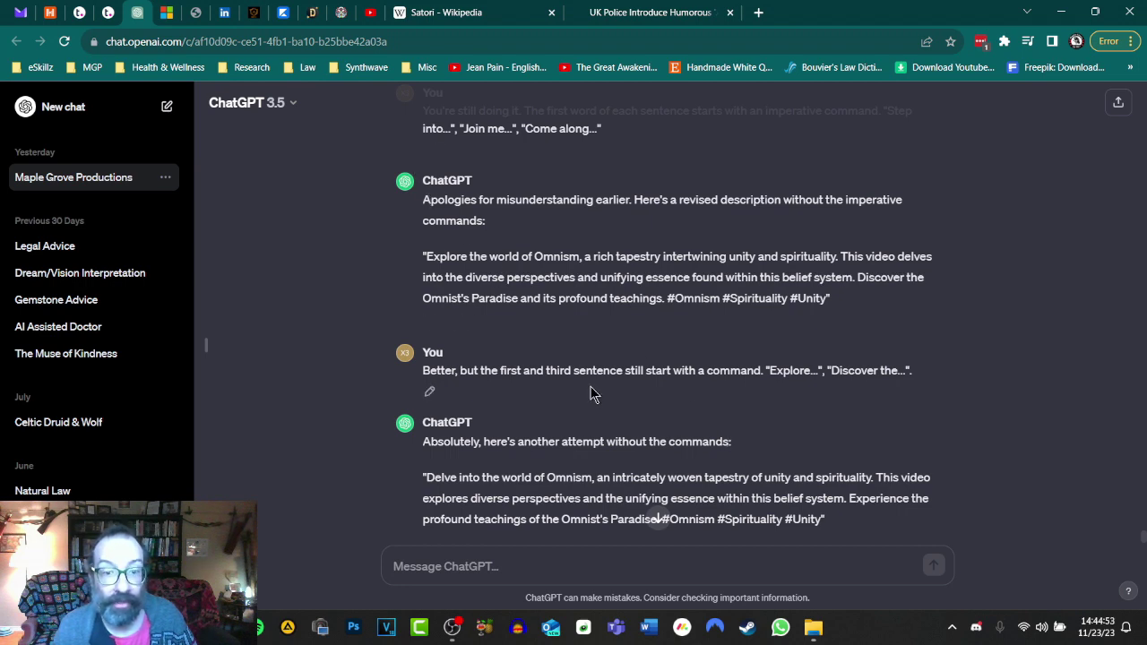
scroll(591, 391, down, 4)
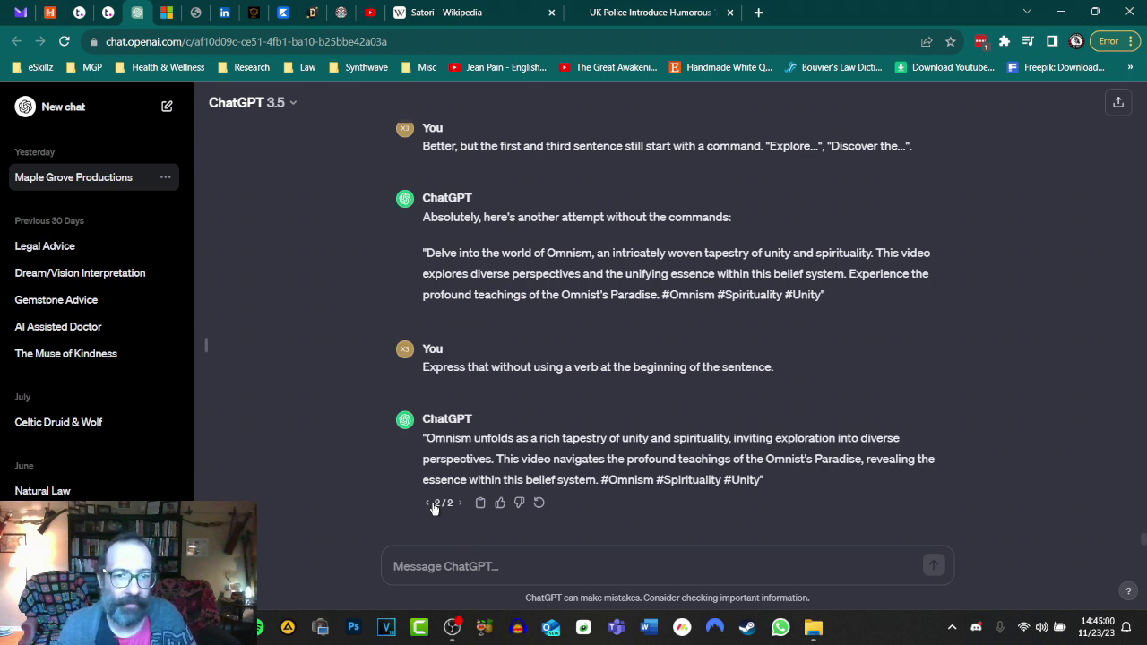
- Switch to response 1/2 of the latest reply and highlight its opening verb 'Uncover'
click(428, 503)
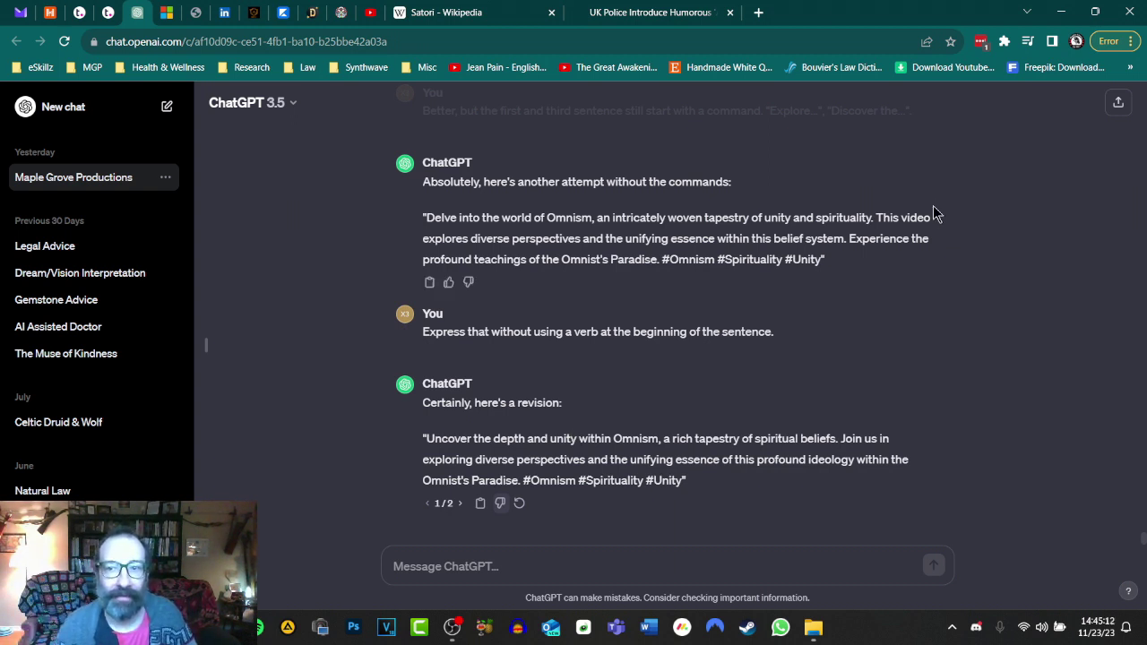
drag(877, 218, 874, 282)
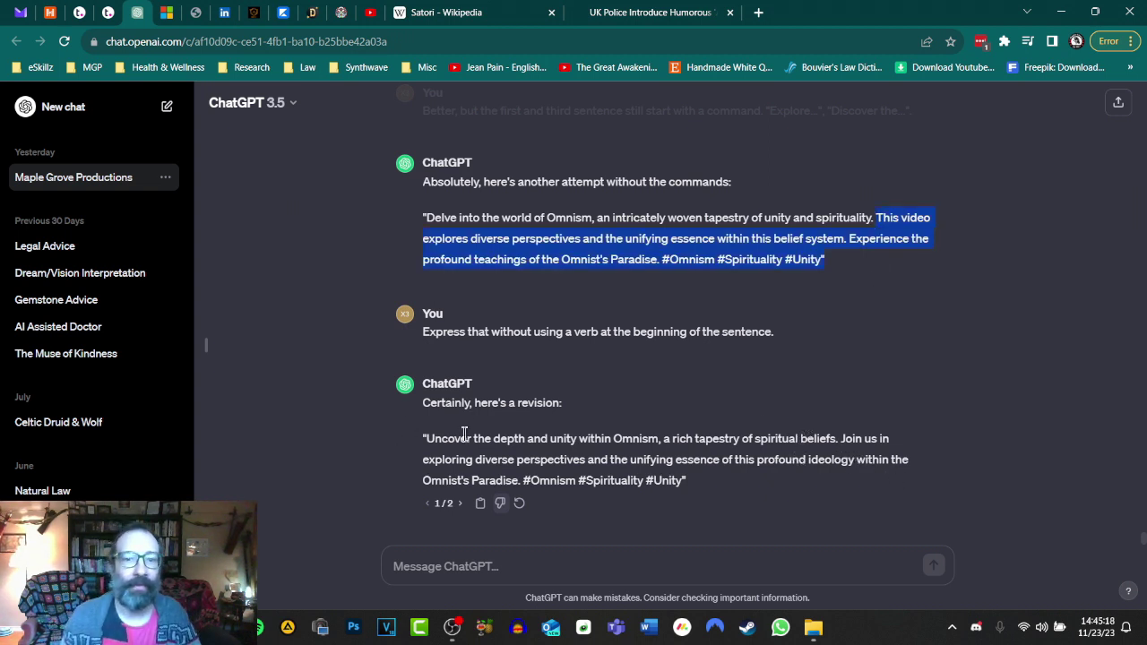
drag(425, 438, 472, 438)
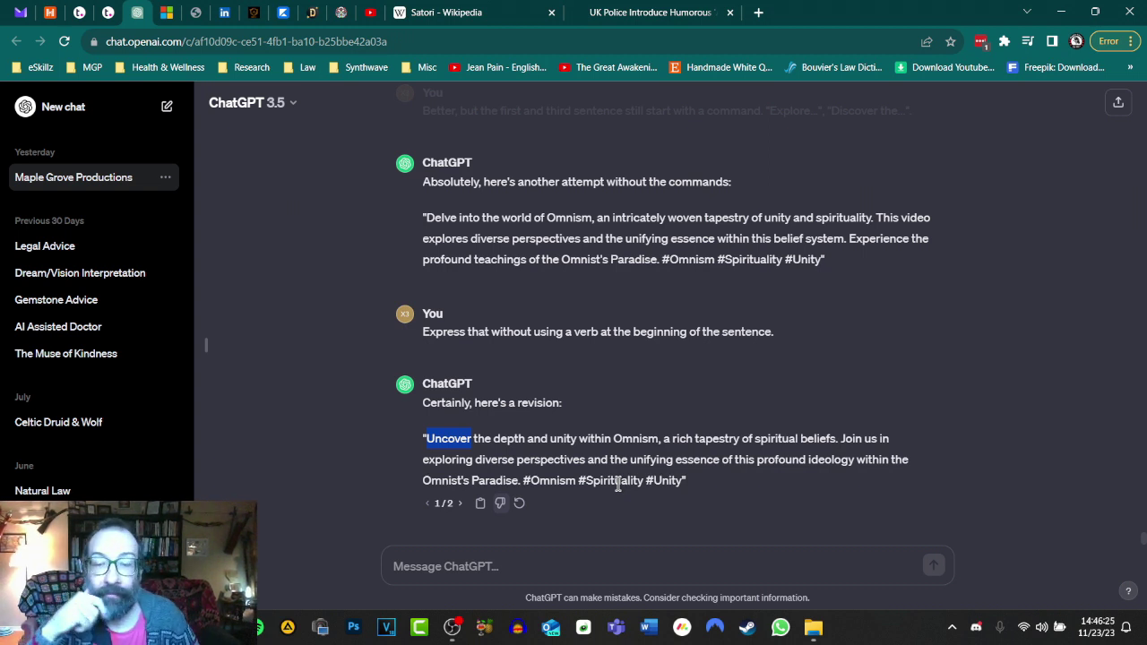
click(460, 504)
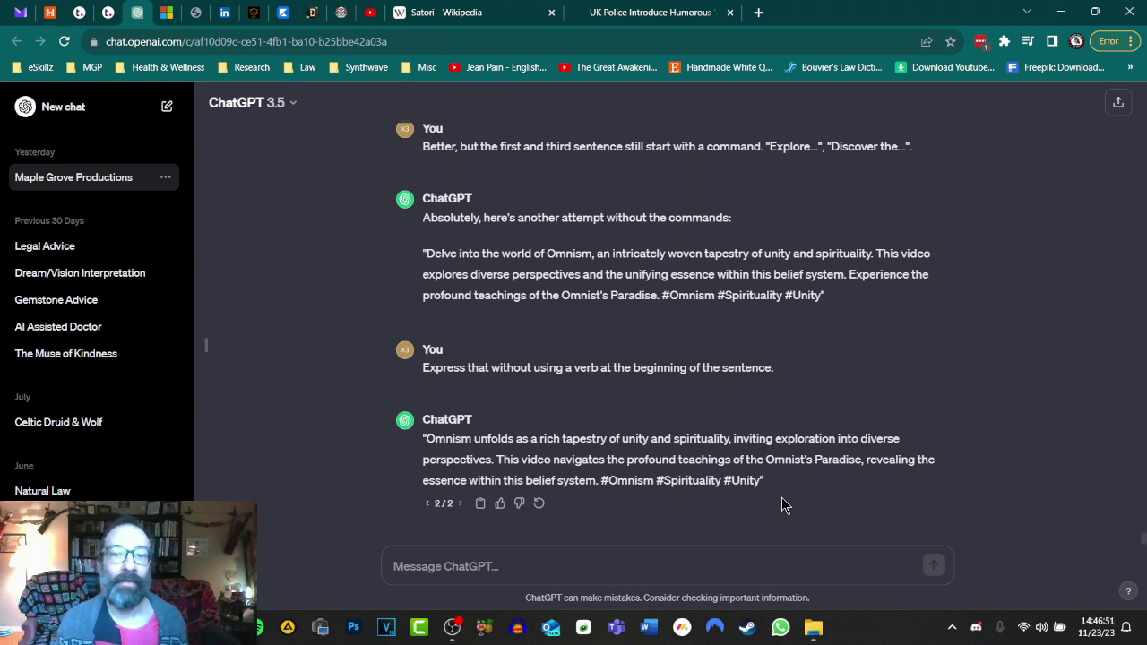
drag(767, 481, 390, 458)
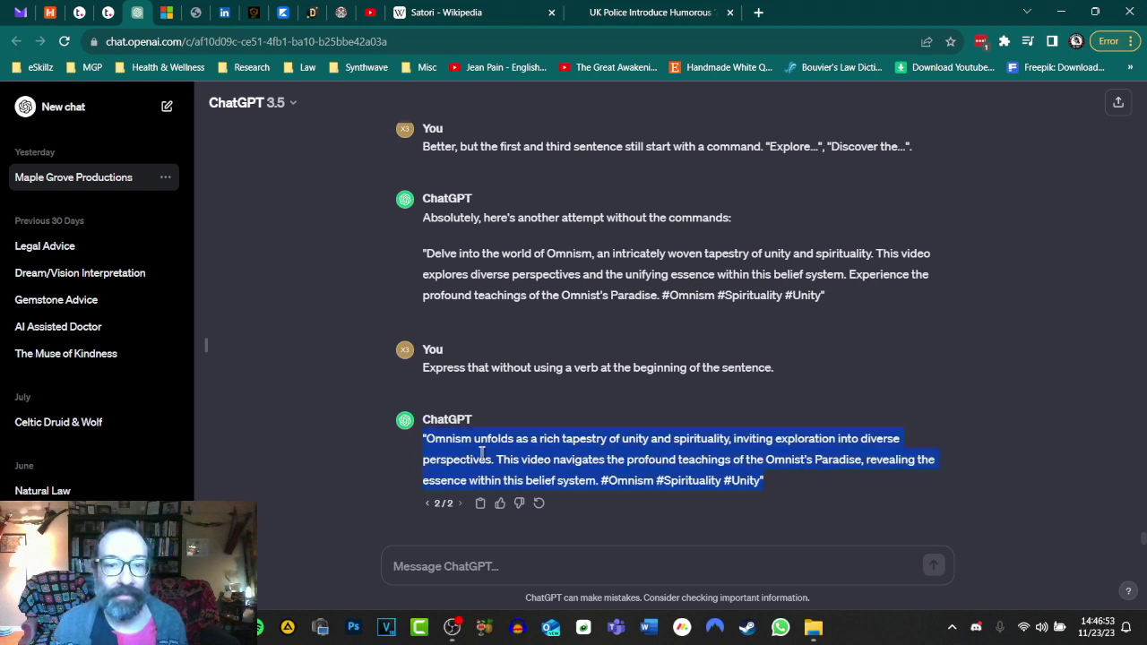
click(768, 492)
drag(615, 500, 601, 481)
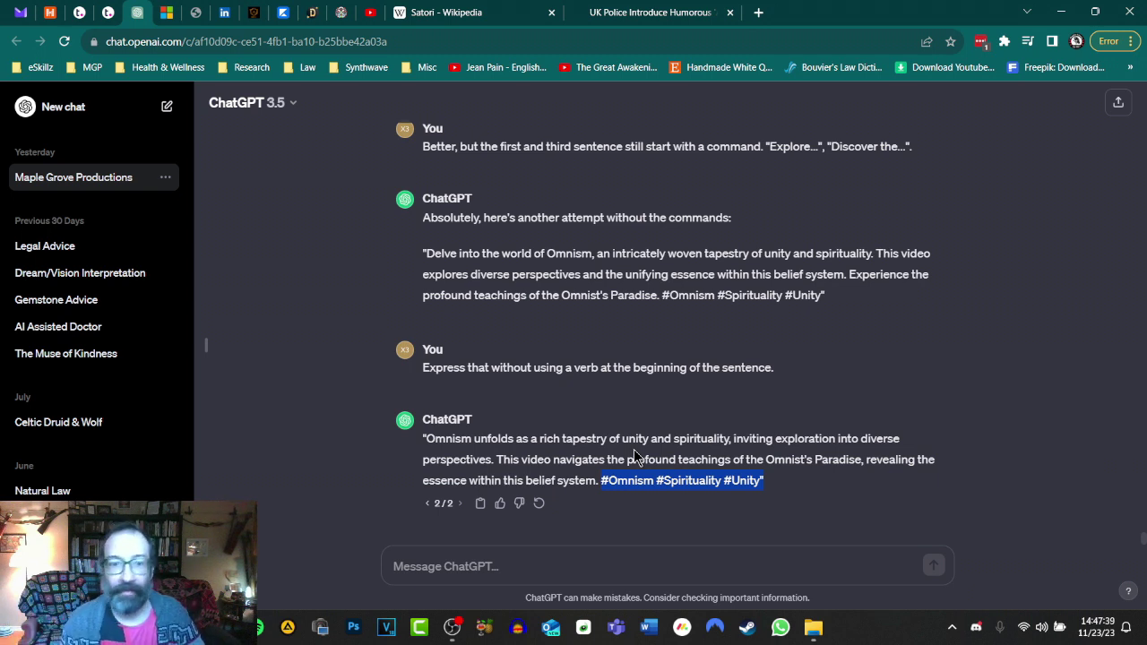
click(814, 489)
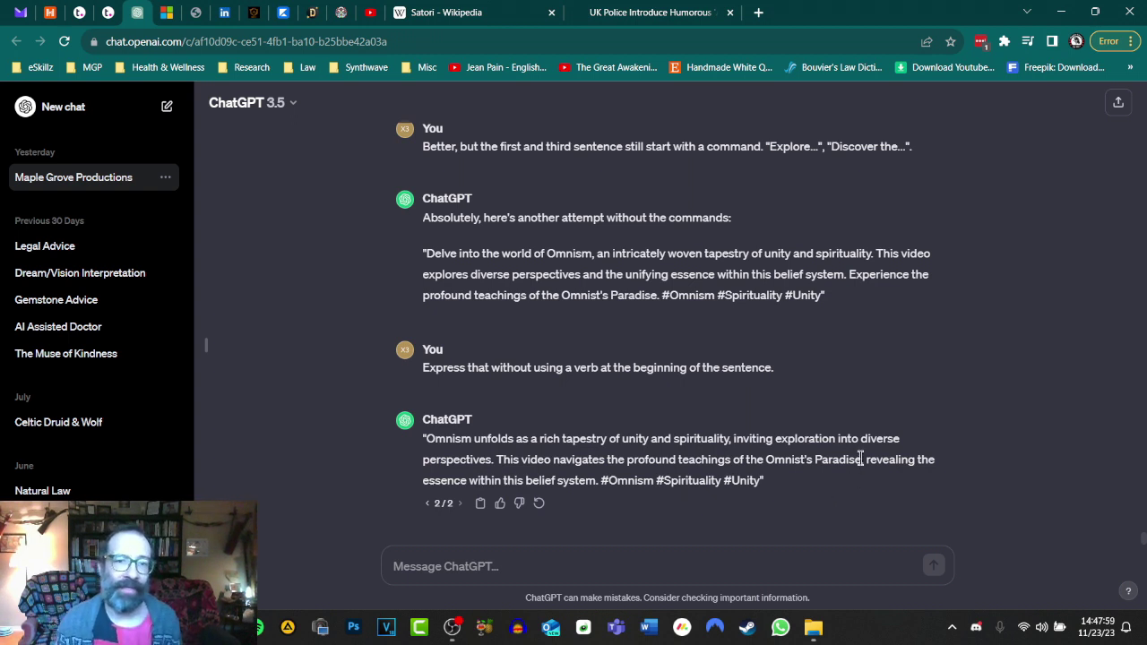
drag(425, 438, 601, 485)
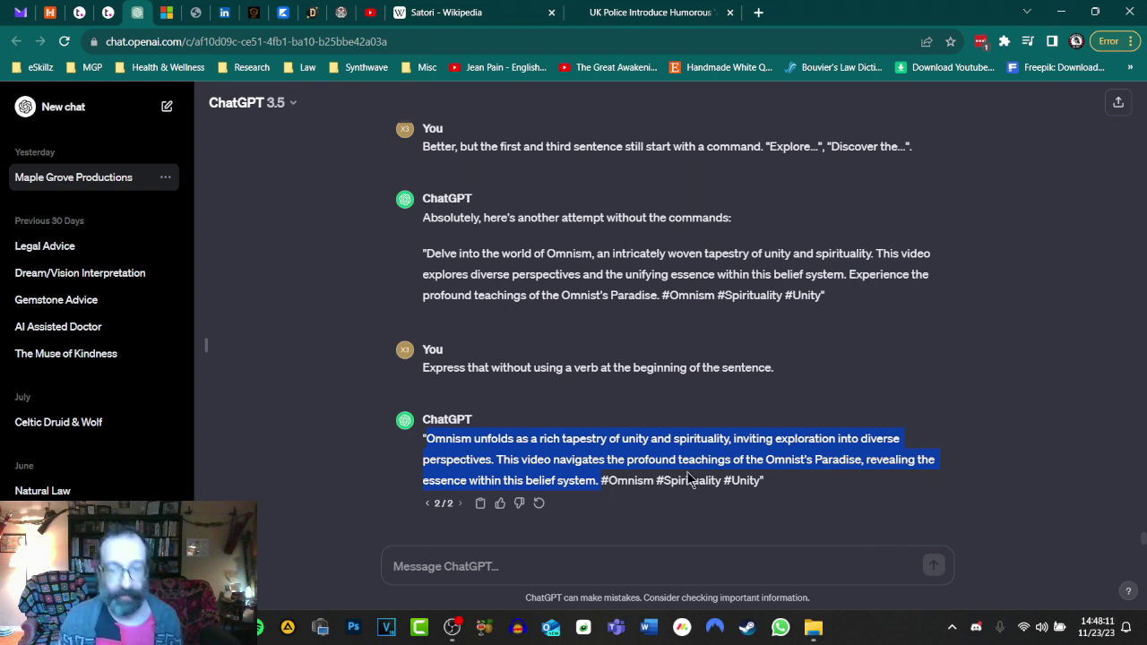
scroll(696, 421, up, 3)
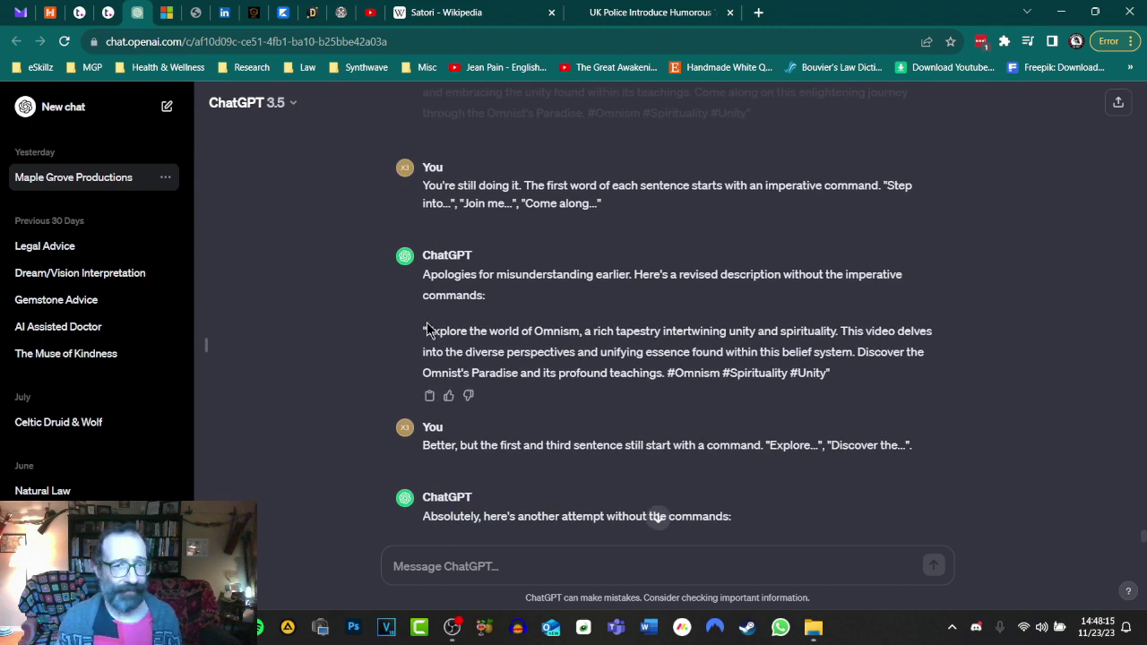
drag(425, 328, 663, 374)
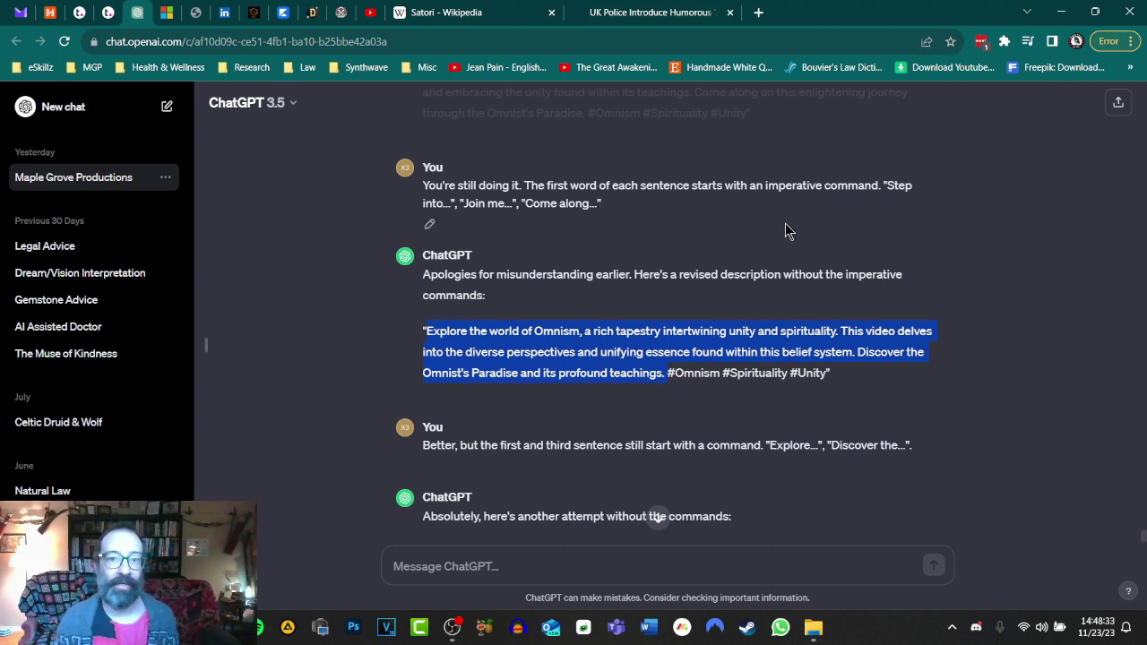
scroll(786, 229, down, 3)
drag(426, 438, 793, 481)
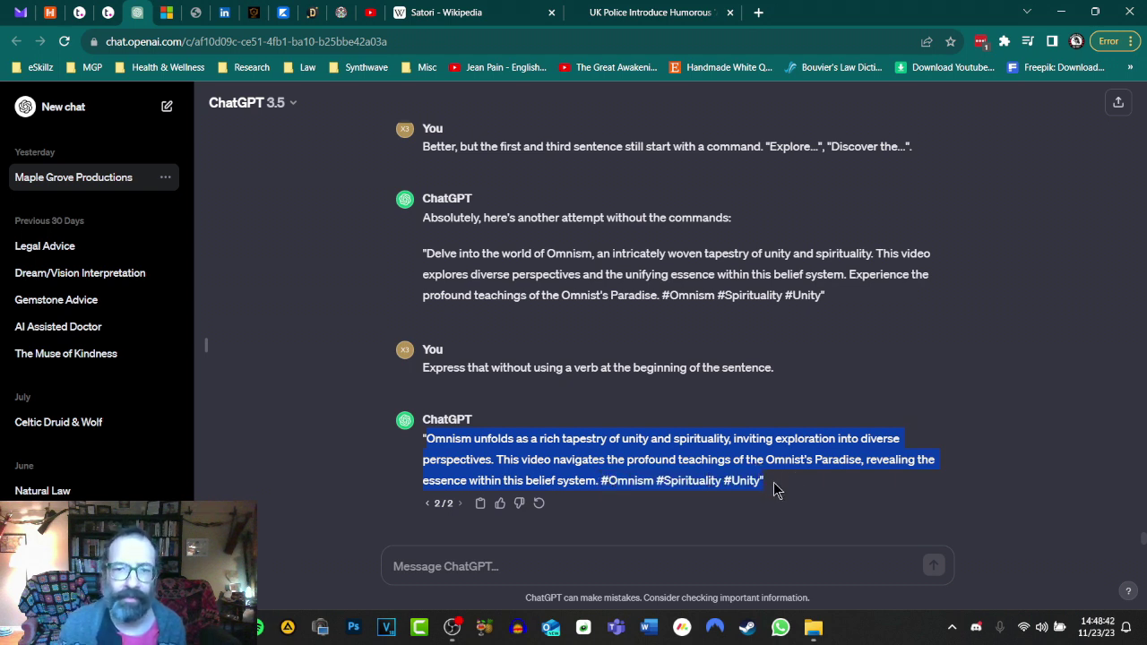
click(599, 481)
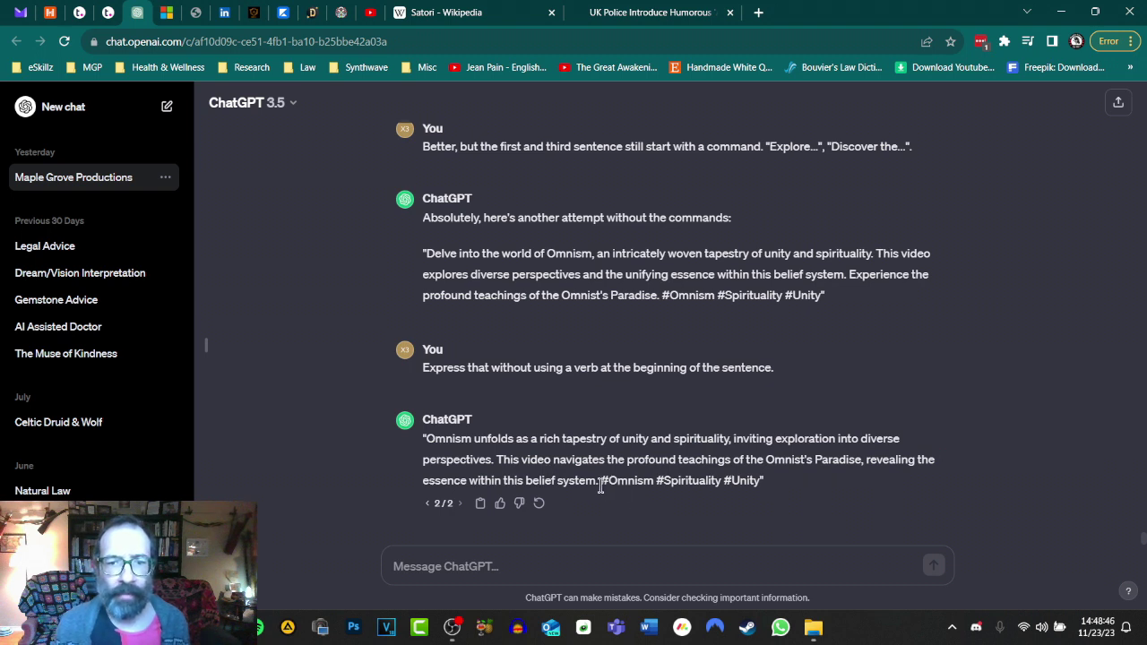
drag(599, 482, 423, 448)
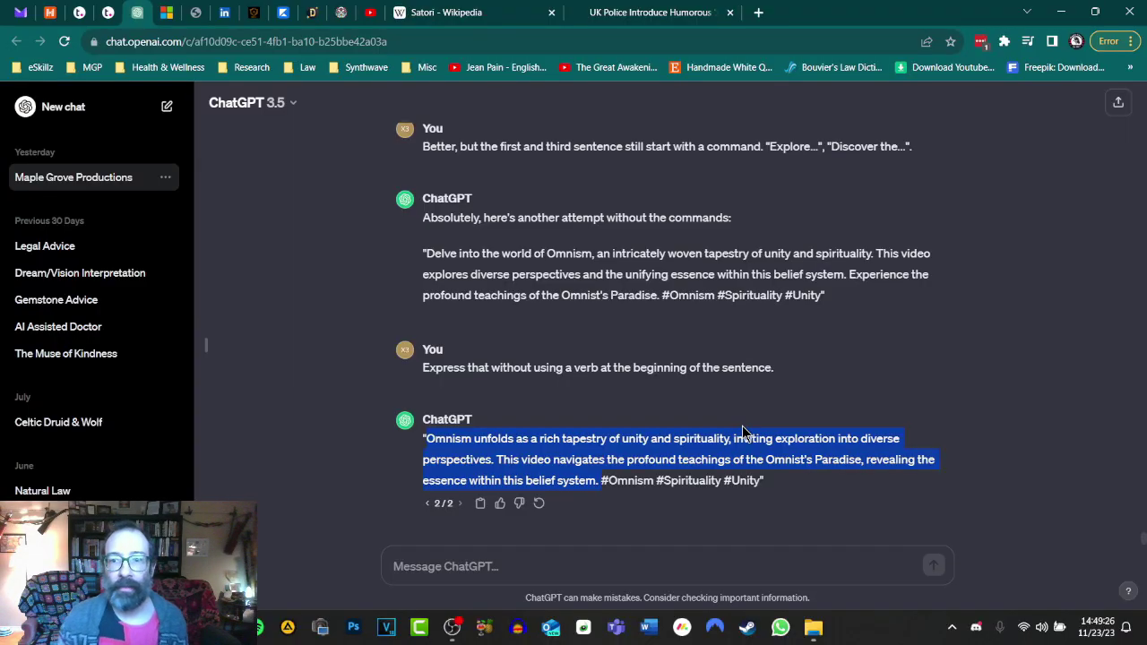
- Load rumble.com in a new tab and go to My Channels
click(758, 13)
text(rumble)
key(Return)
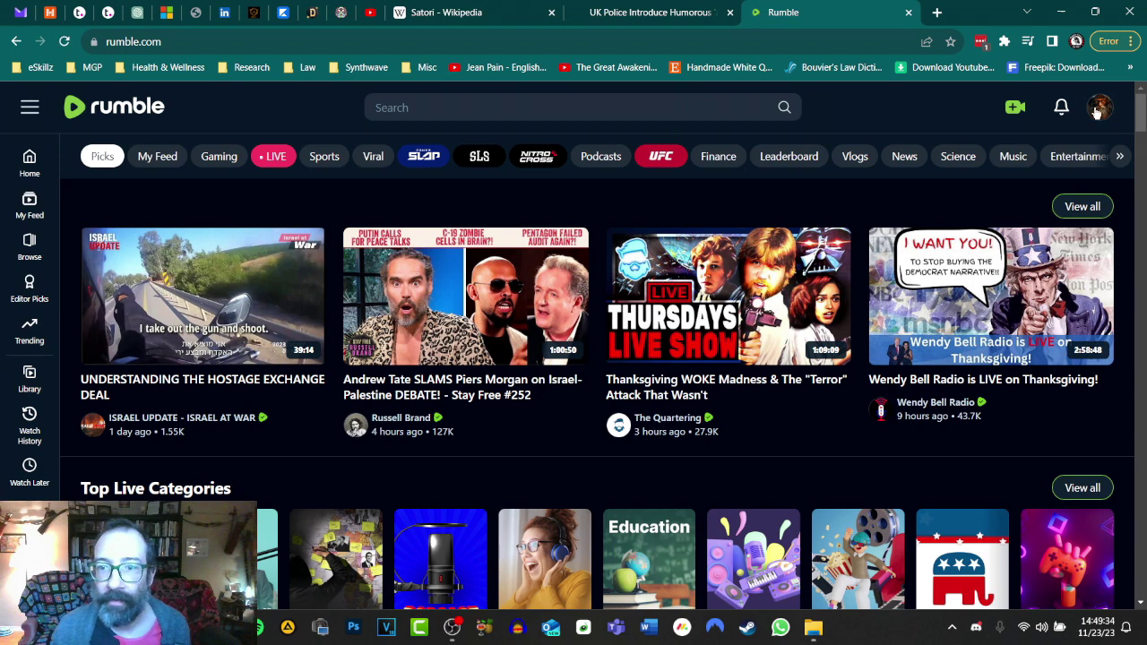
click(1098, 109)
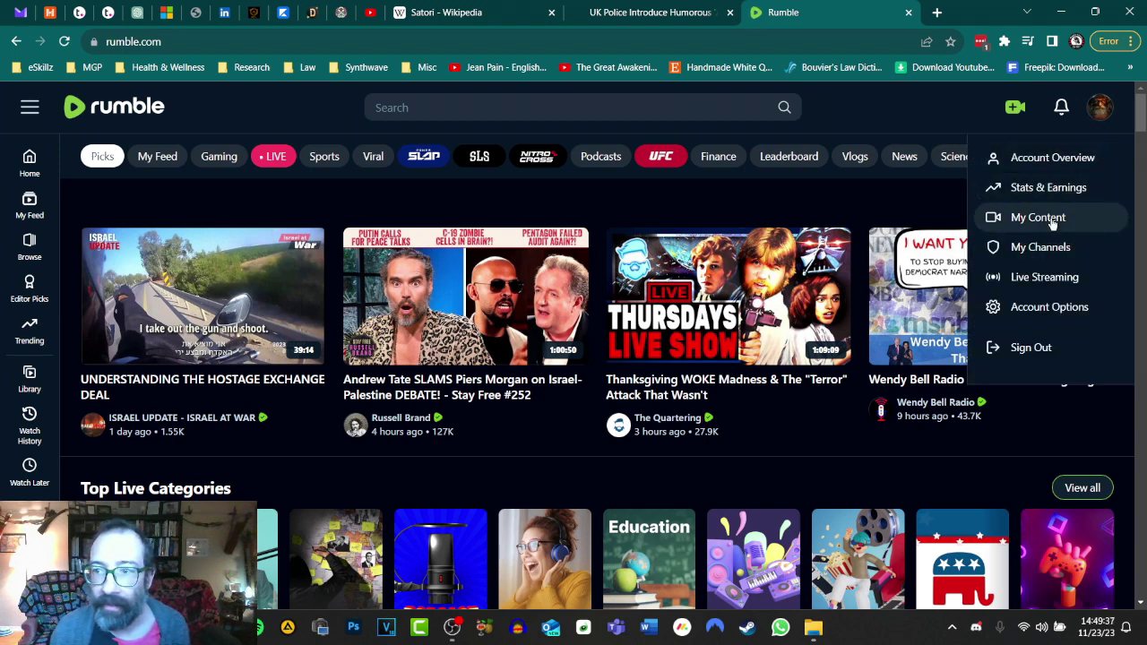
click(1042, 248)
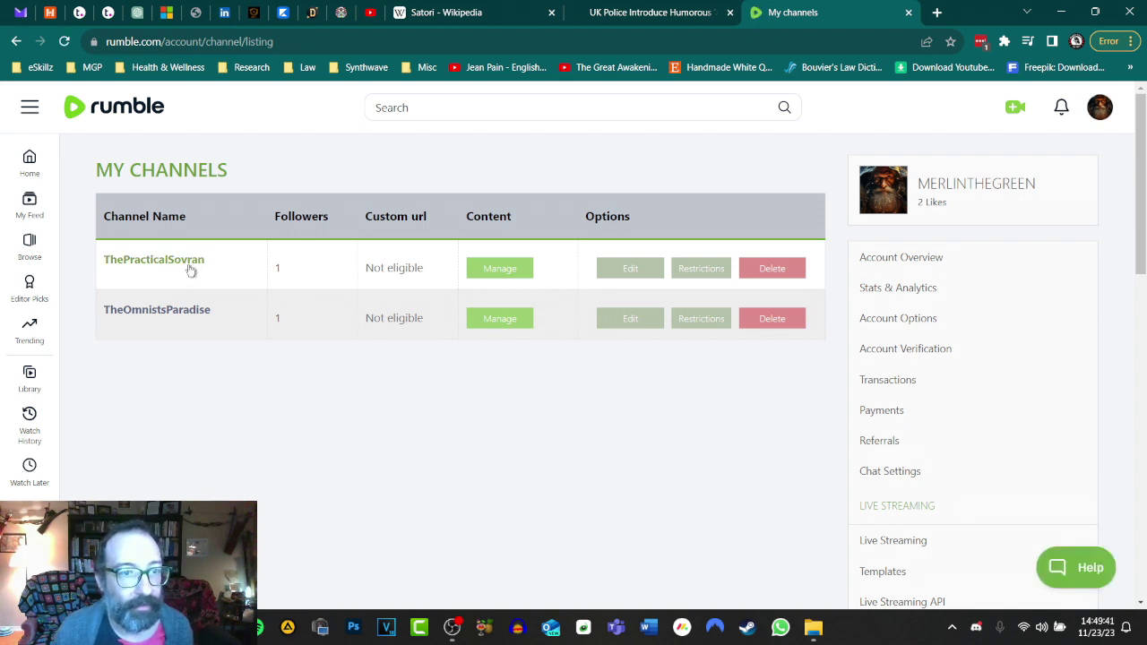
- Open TheOmnistsParadise channel in a new tab and show its About page
right_click(188, 317)
click(229, 325)
click(871, 16)
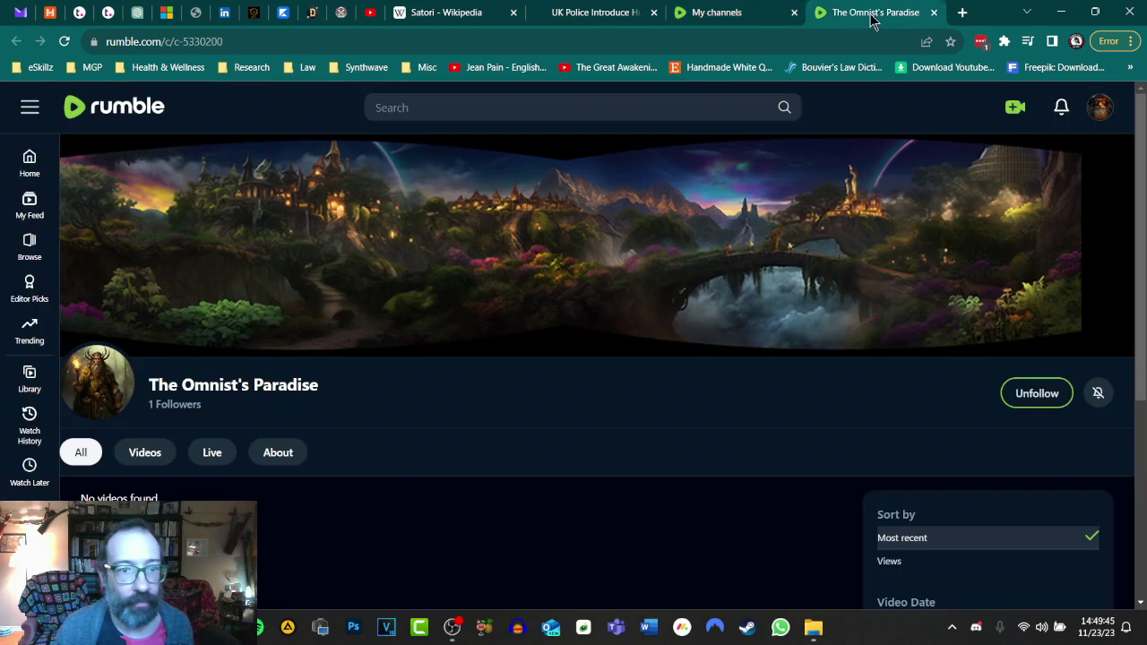
click(289, 461)
scroll(760, 425, down, 3)
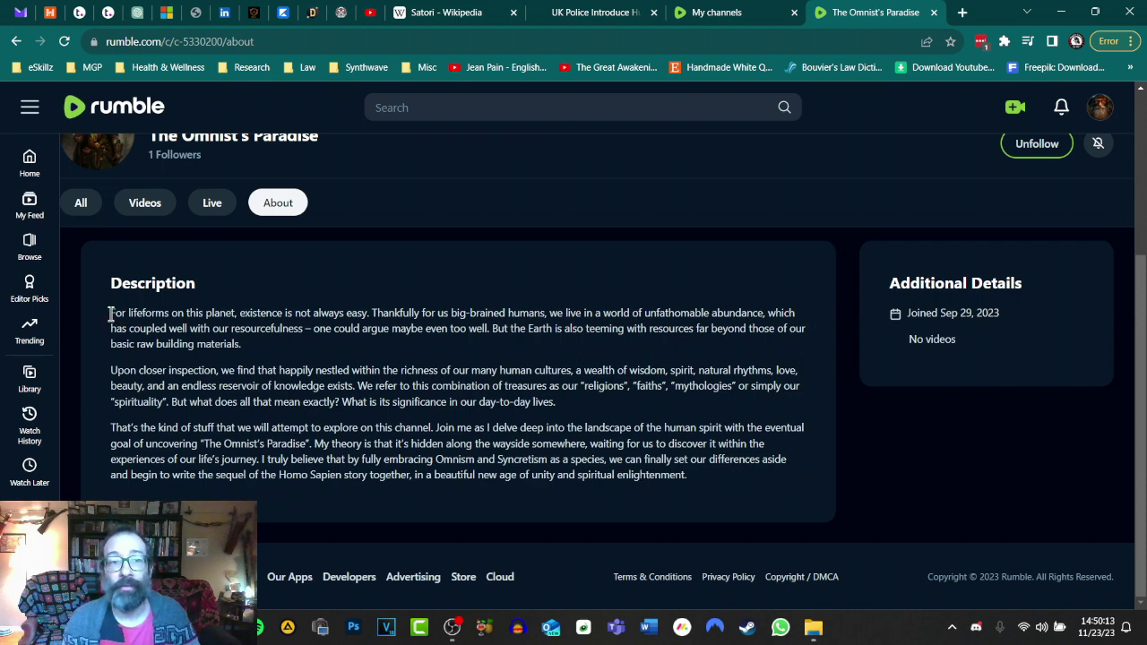
drag(110, 313, 809, 484)
click(751, 487)
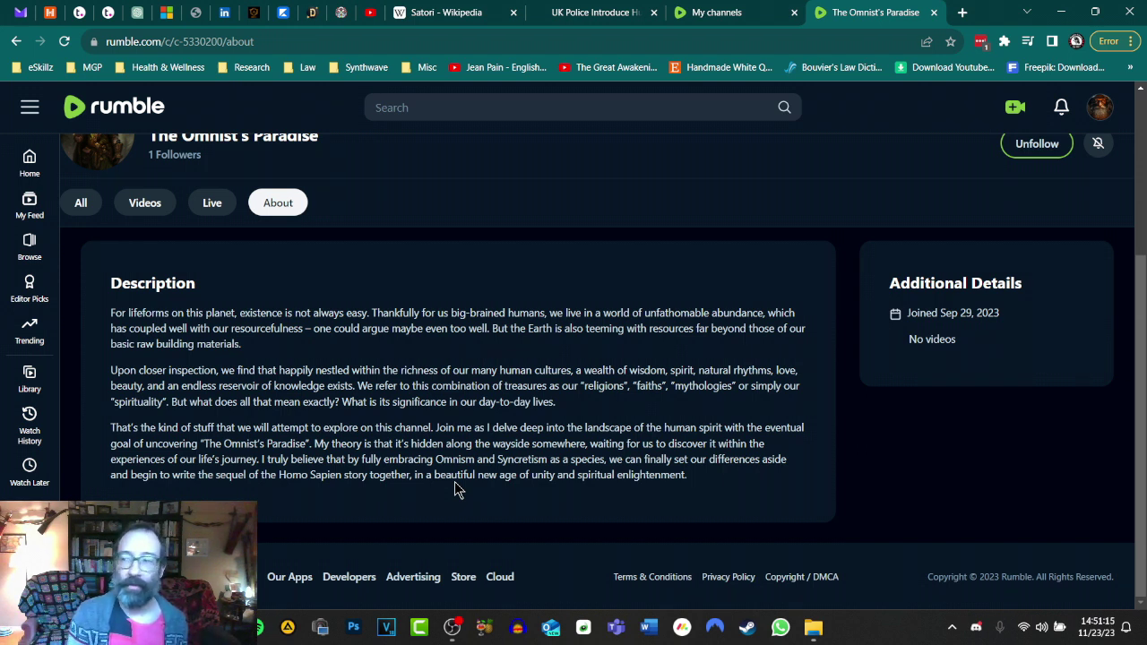
- Return to ChatGPT and scroll up to the 'Dive into' draft and the no-commands follow-up
click(139, 15)
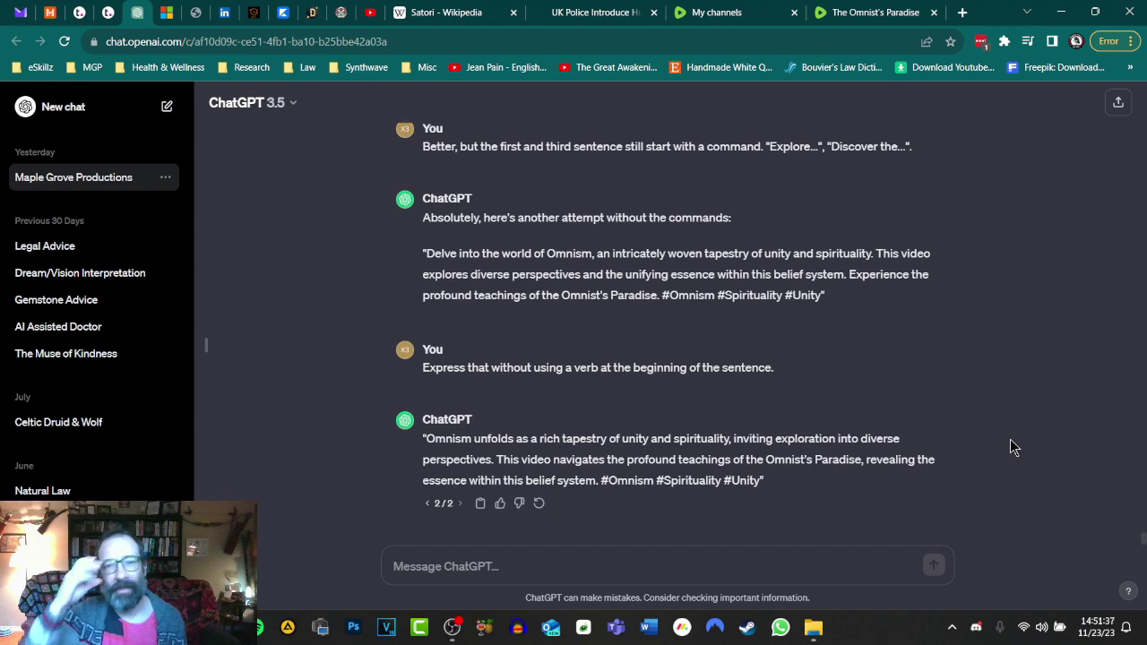
scroll(770, 392, up, 1)
scroll(770, 392, up, 9)
scroll(615, 397, down, 2)
scroll(484, 336, up, 6)
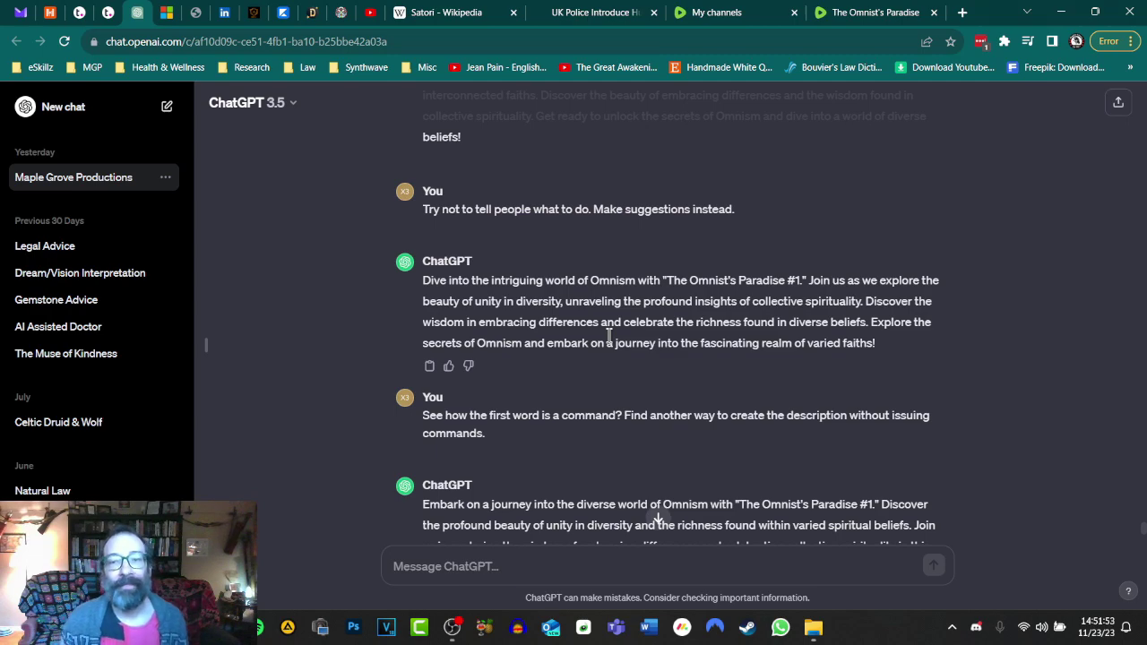
scroll(609, 336, down, 10)
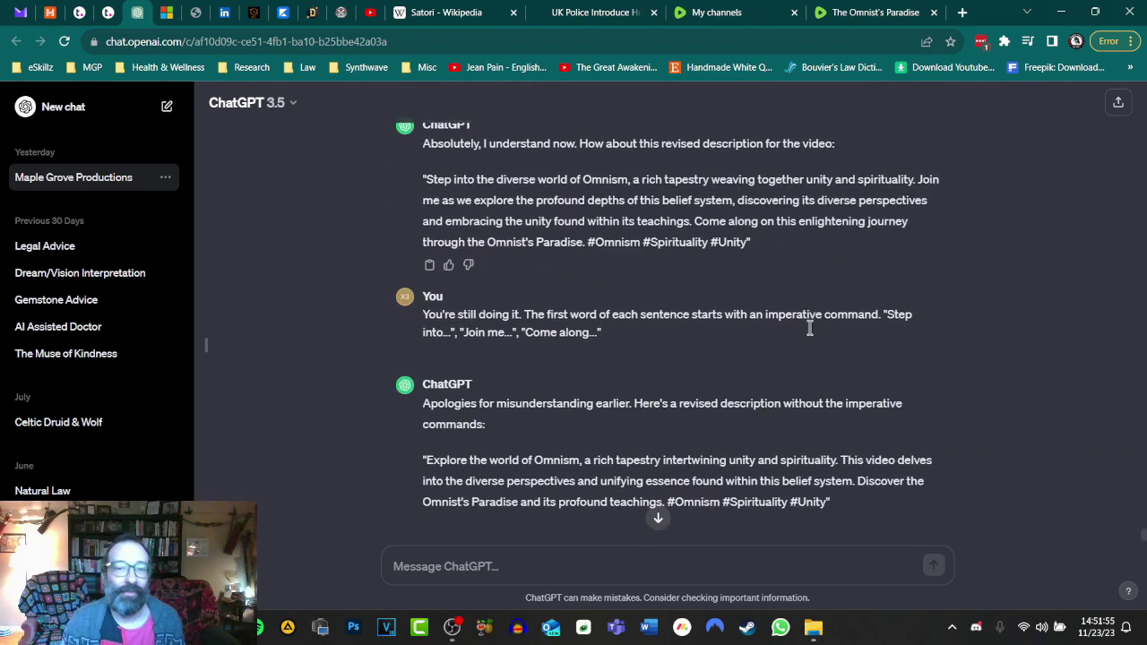
scroll(811, 336, down, 4)
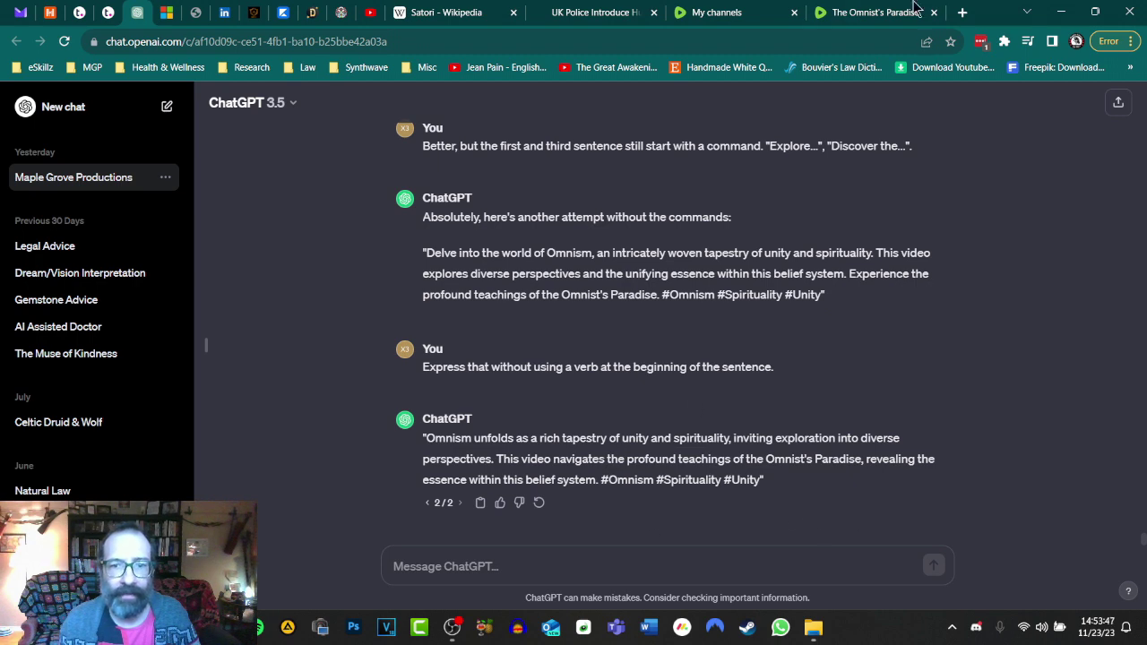
- Switch back to The Omnist's Paradise About page tab
click(865, 12)
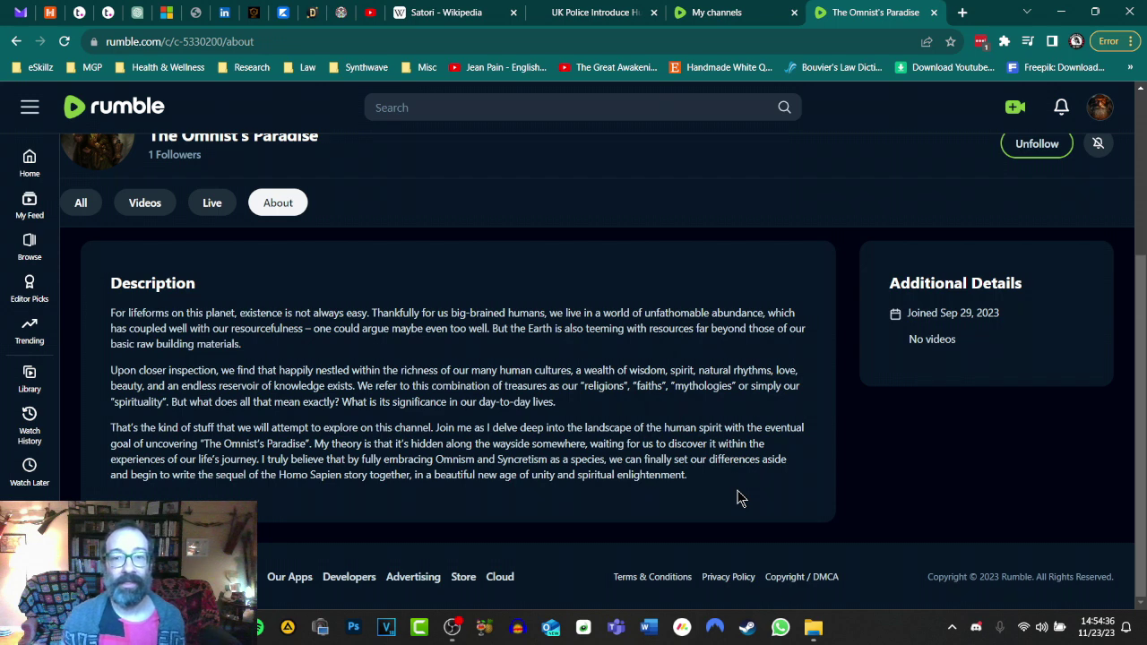
- Select the whole description, from 'For lifeforms on this planet' to the end
drag(111, 310, 766, 490)
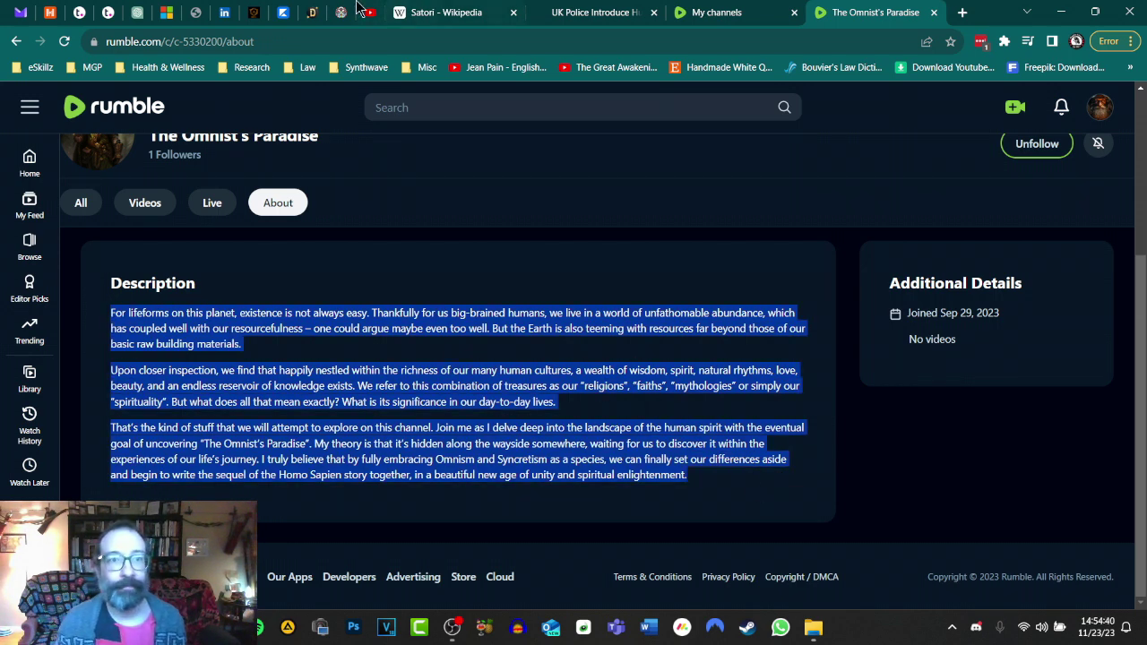
- Send ChatGPT 'Refine this a little bit:' followed by the pasted channel description
click(138, 11)
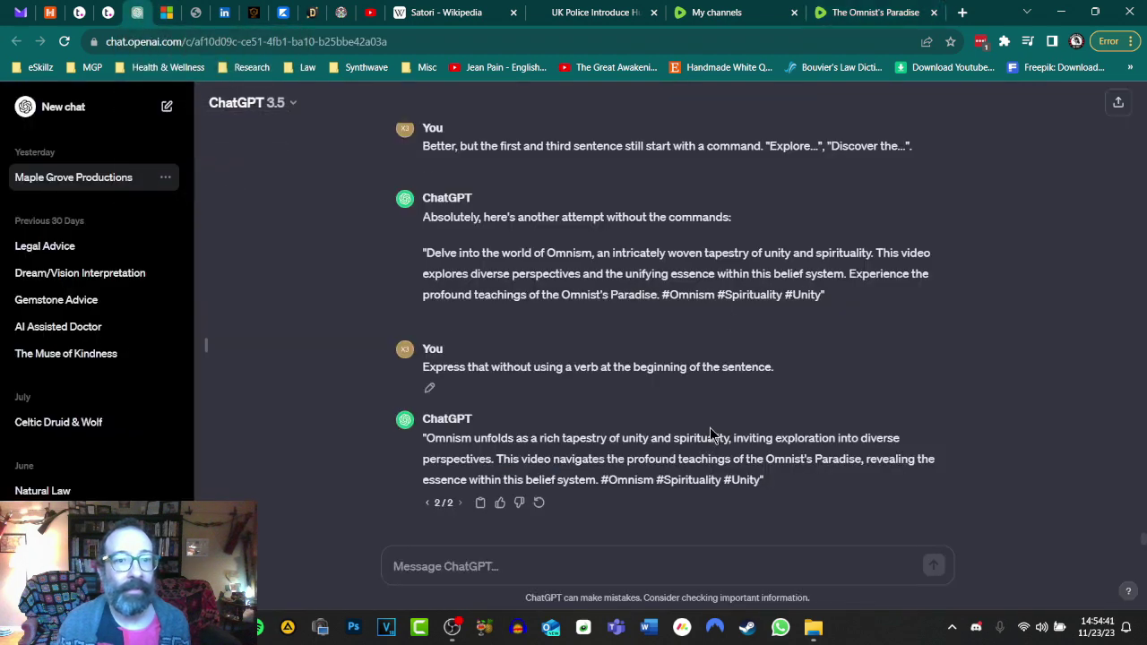
click(542, 575)
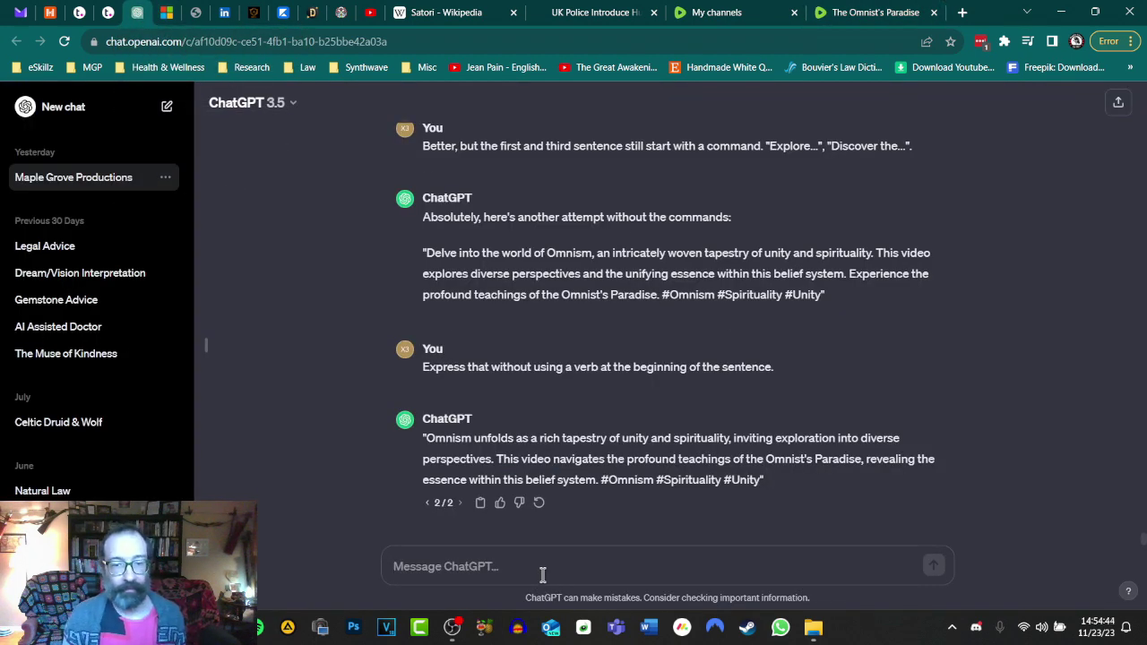
text(Refine this a little bit:)
key(shift+Return)
key(ctrl+v)
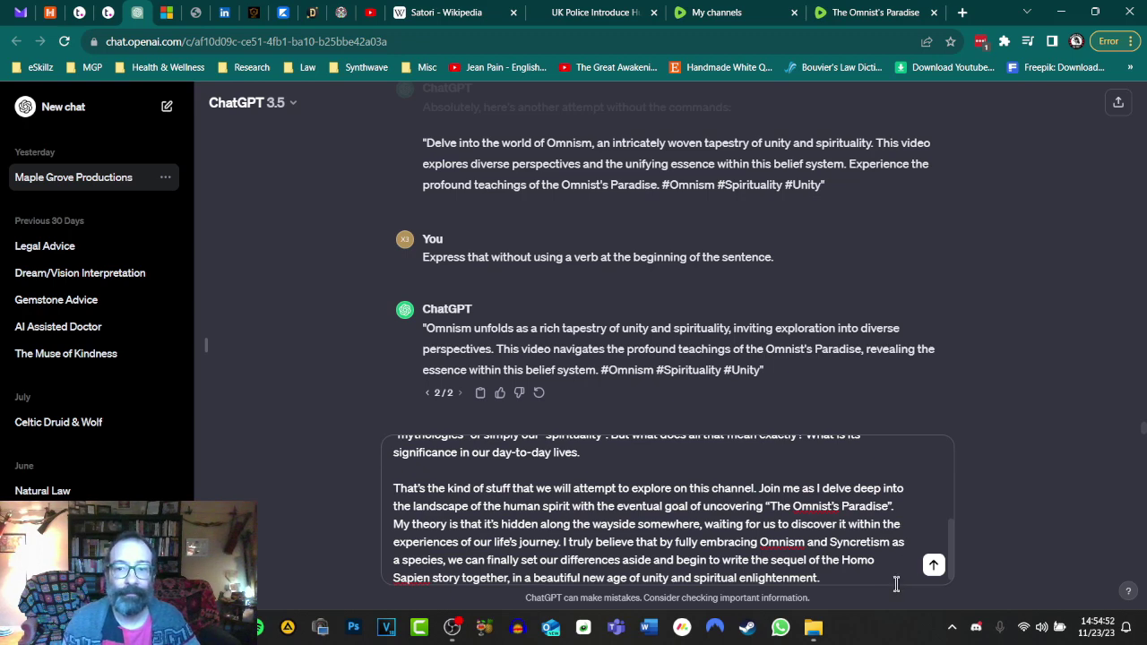
key(Return)
- Read through the rewrite opening 'Existence on our planet can be challenging', then switch to the Rumble About tab
scroll(896, 556, up, 1)
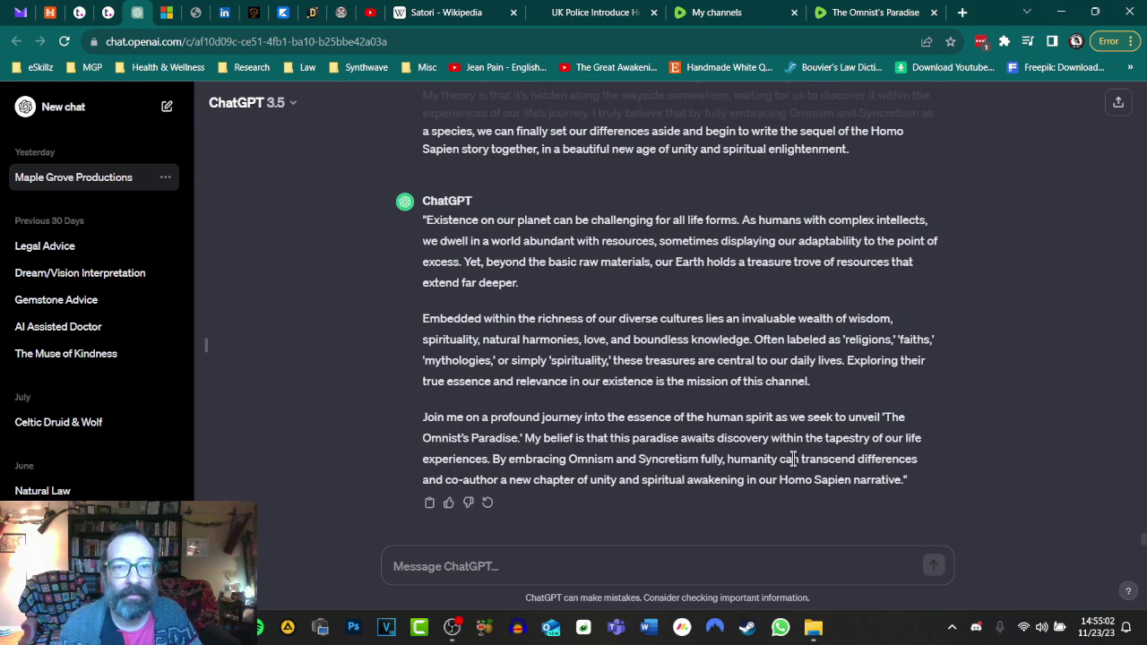
scroll(788, 419, up, 4)
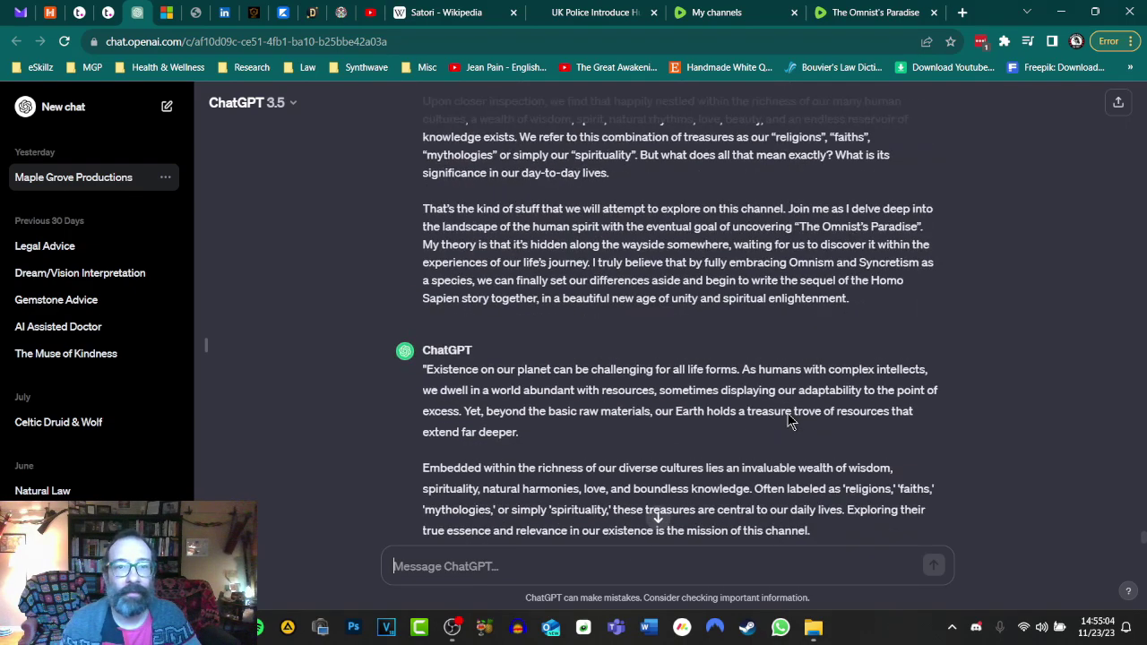
scroll(788, 419, down, 4)
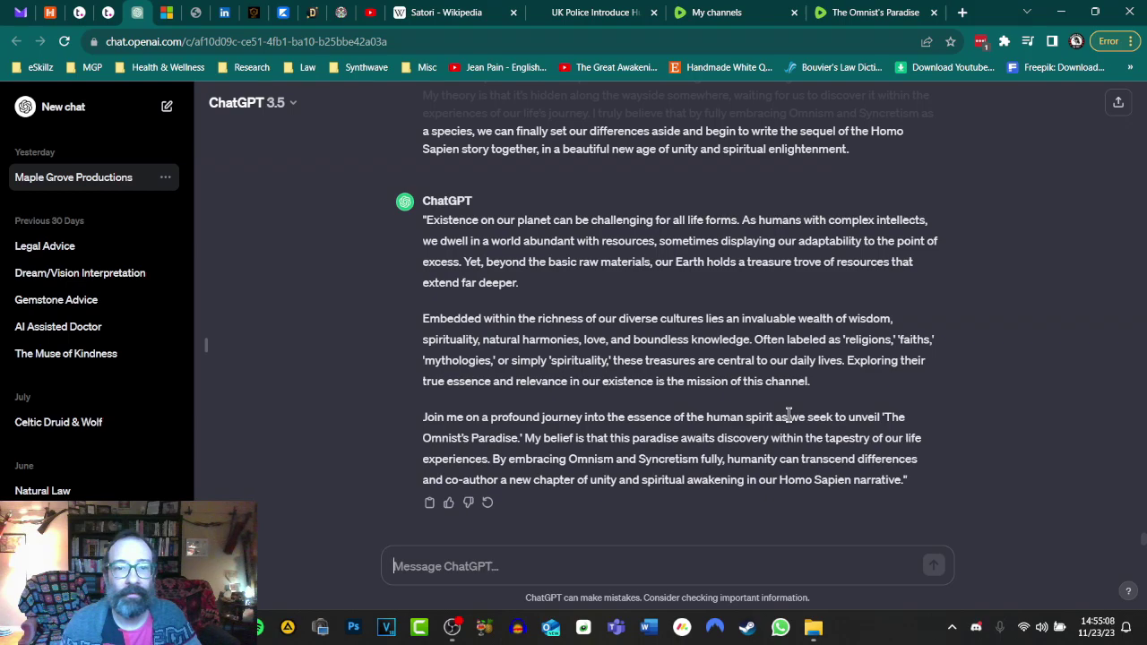
scroll(788, 417, up, 3)
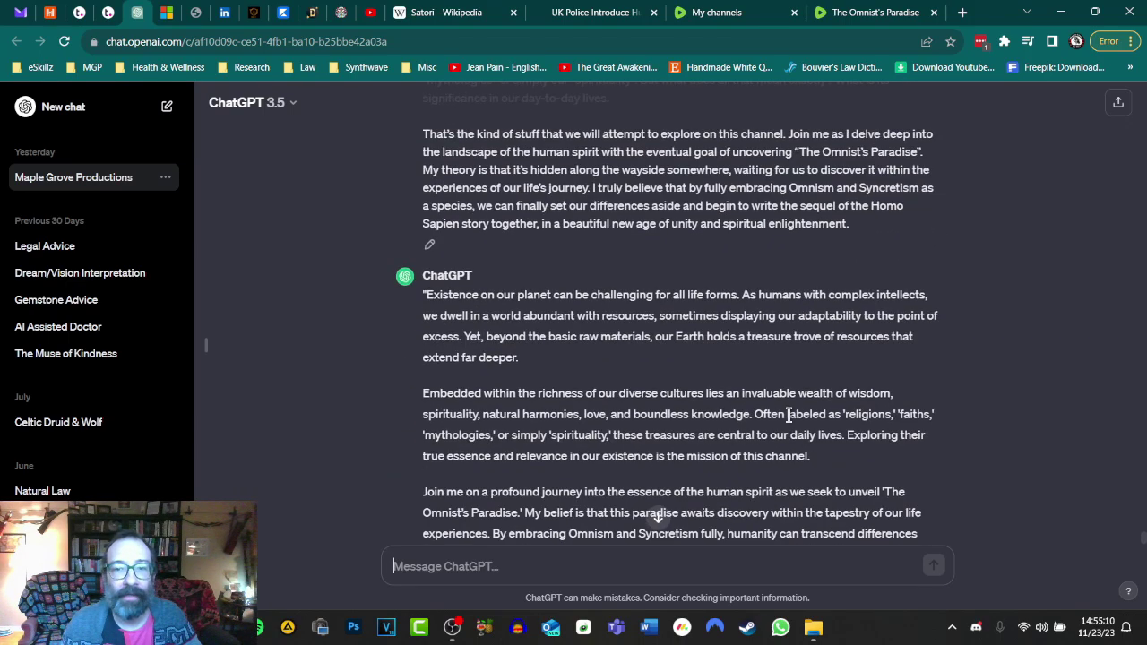
scroll(789, 414, down, 1)
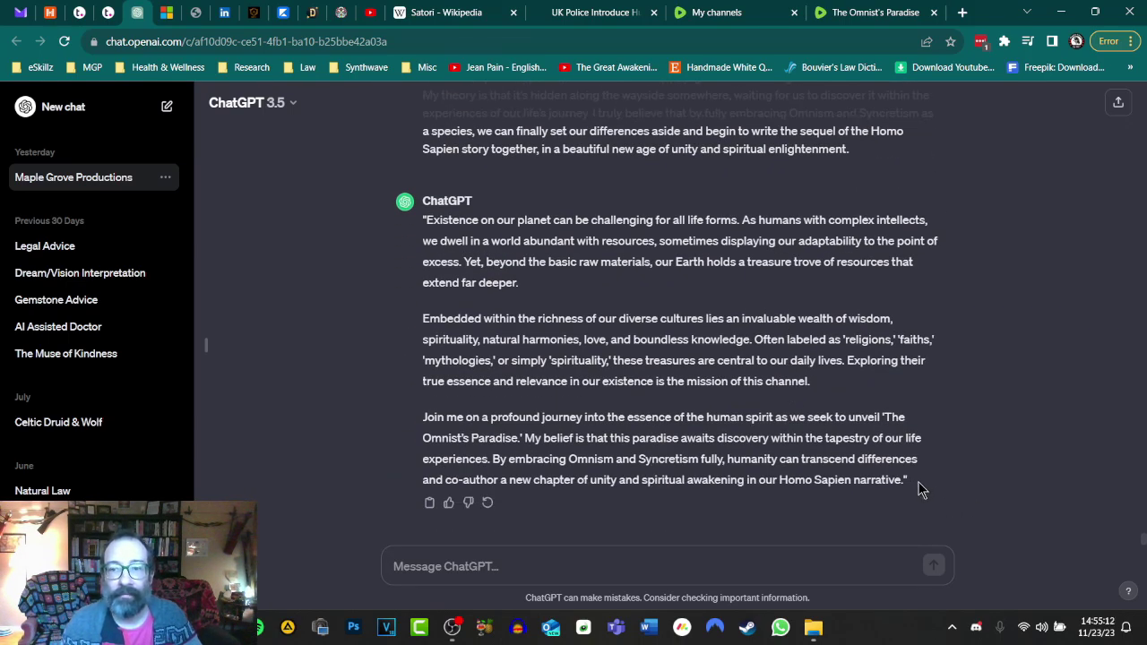
drag(924, 486, 406, 208)
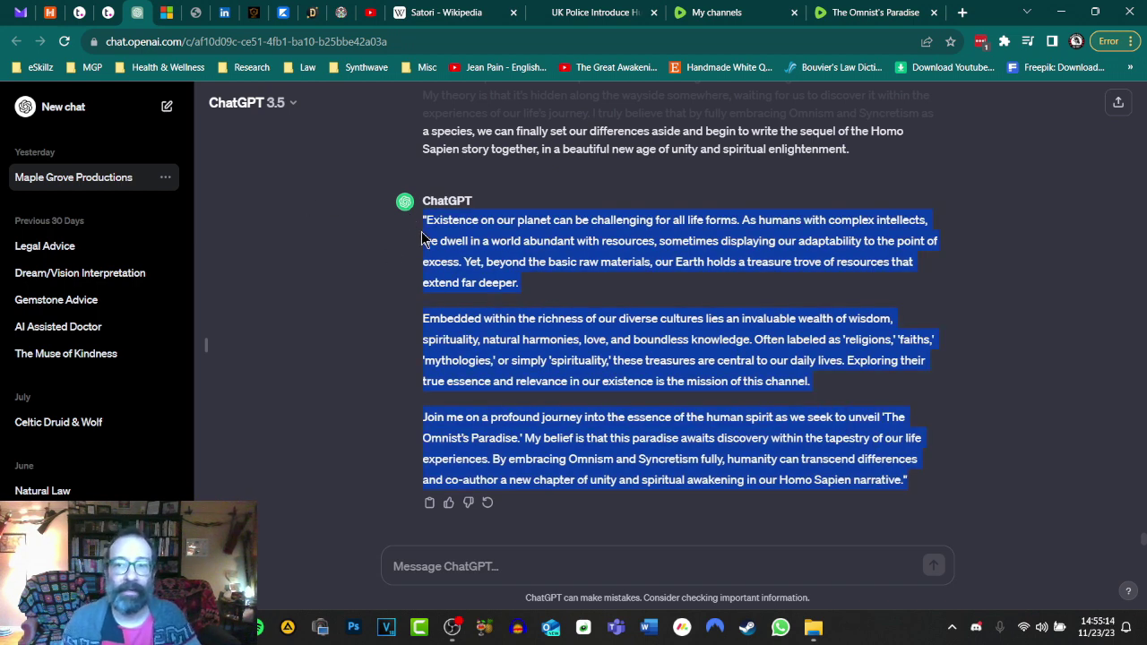
click(544, 297)
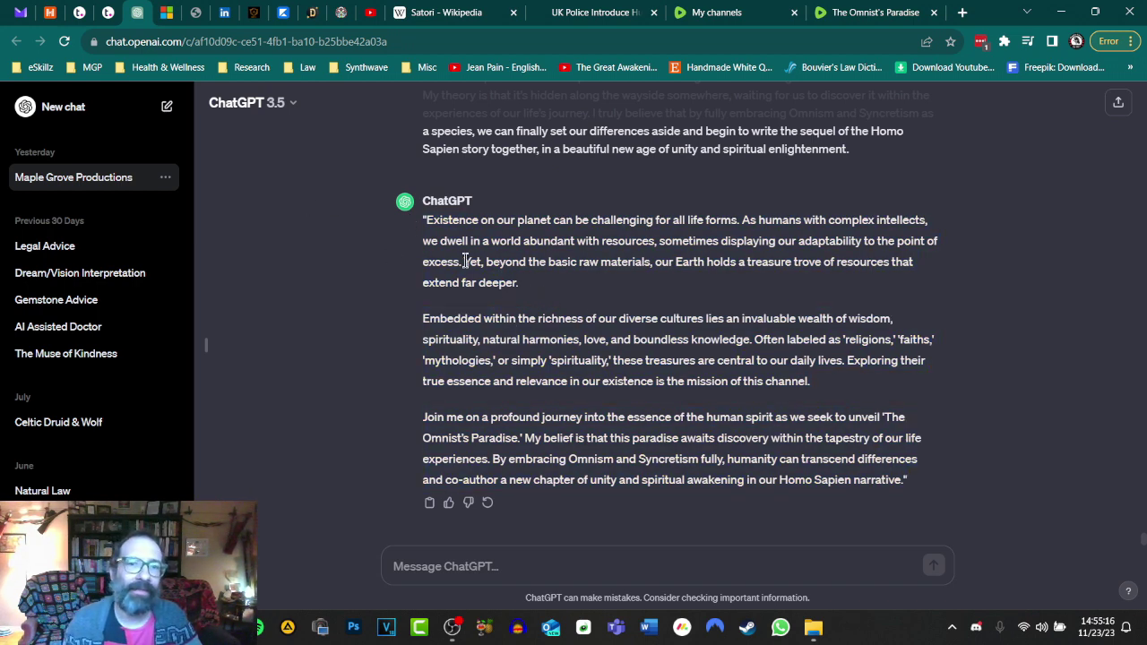
drag(465, 261, 556, 320)
scroll(556, 310, up, 3)
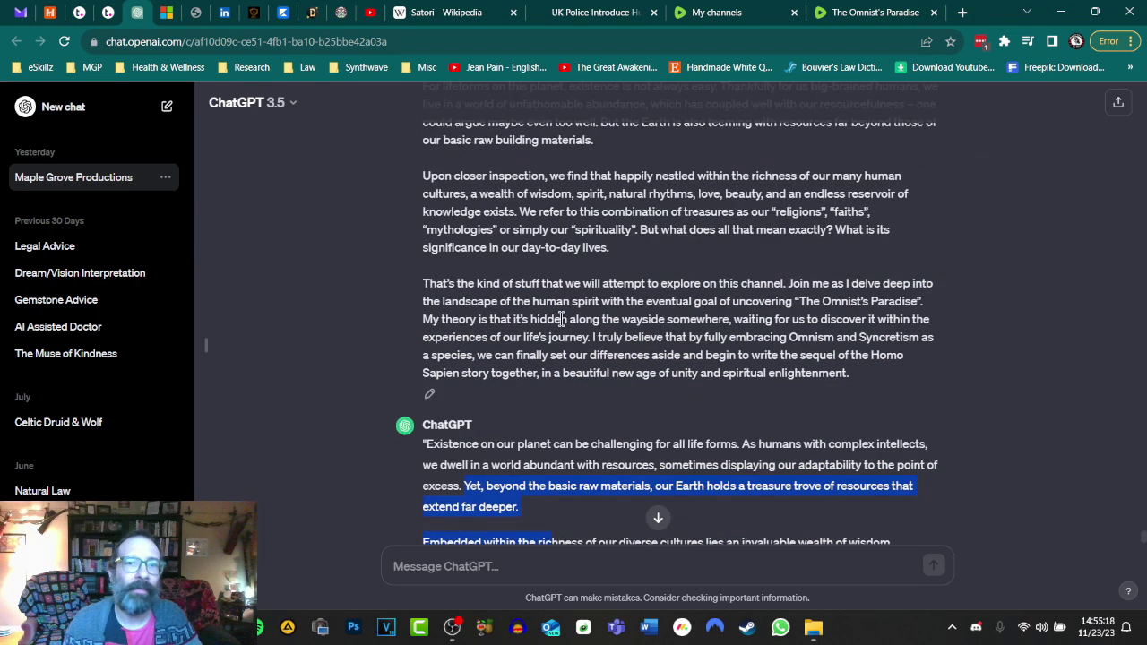
scroll(595, 318, down, 2)
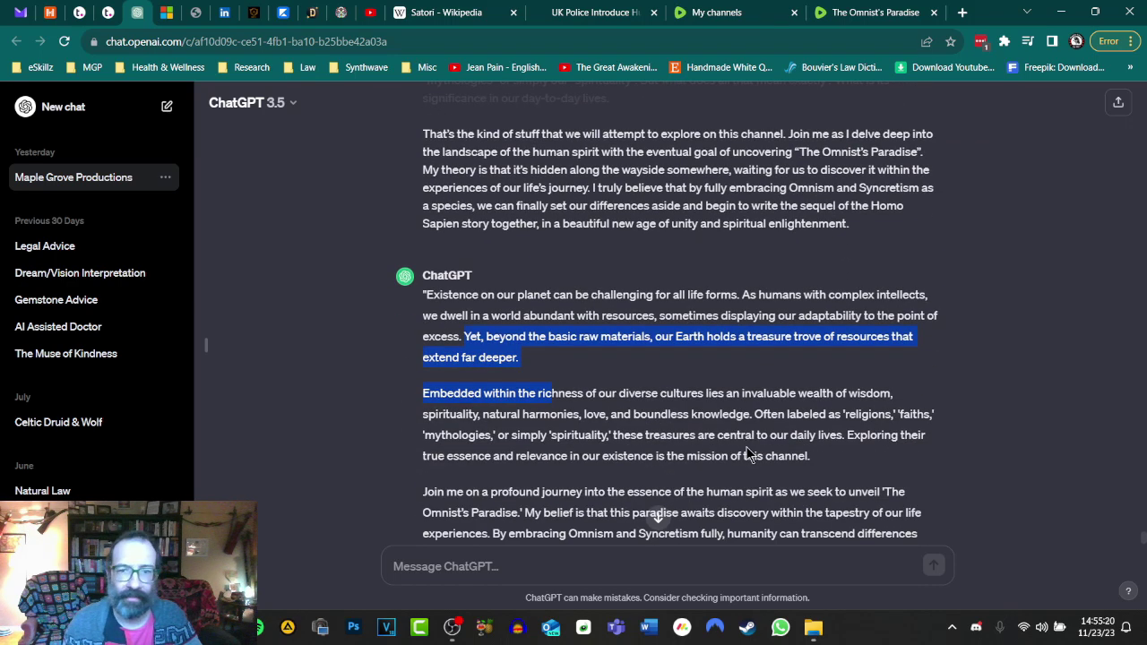
click(736, 404)
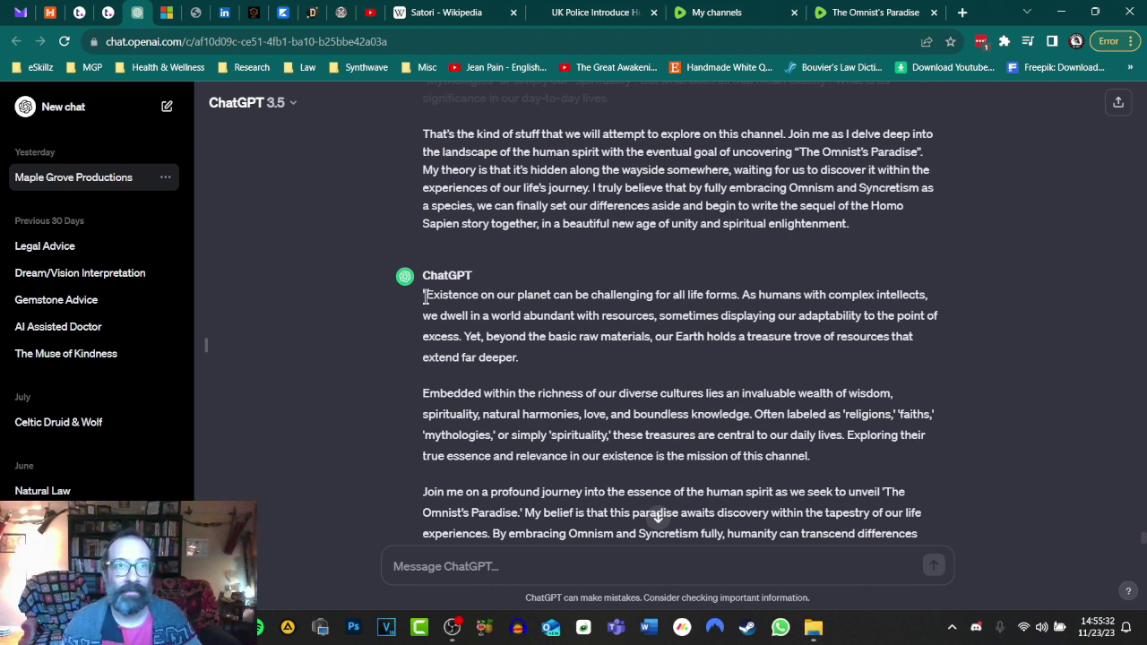
drag(426, 299, 907, 498)
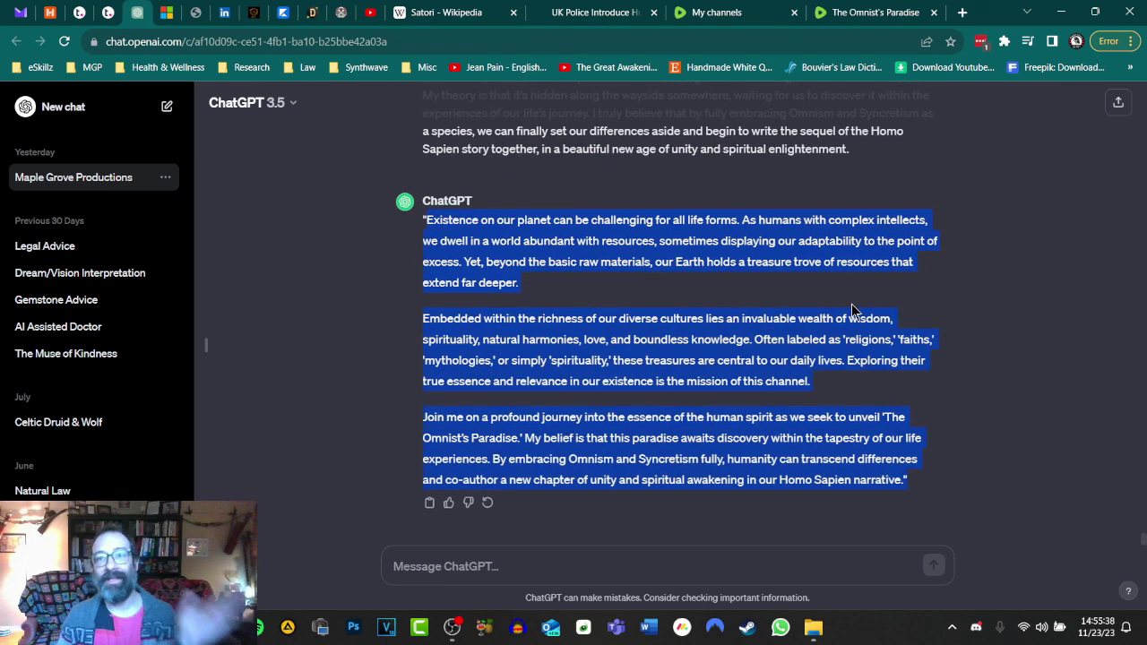
click(817, 10)
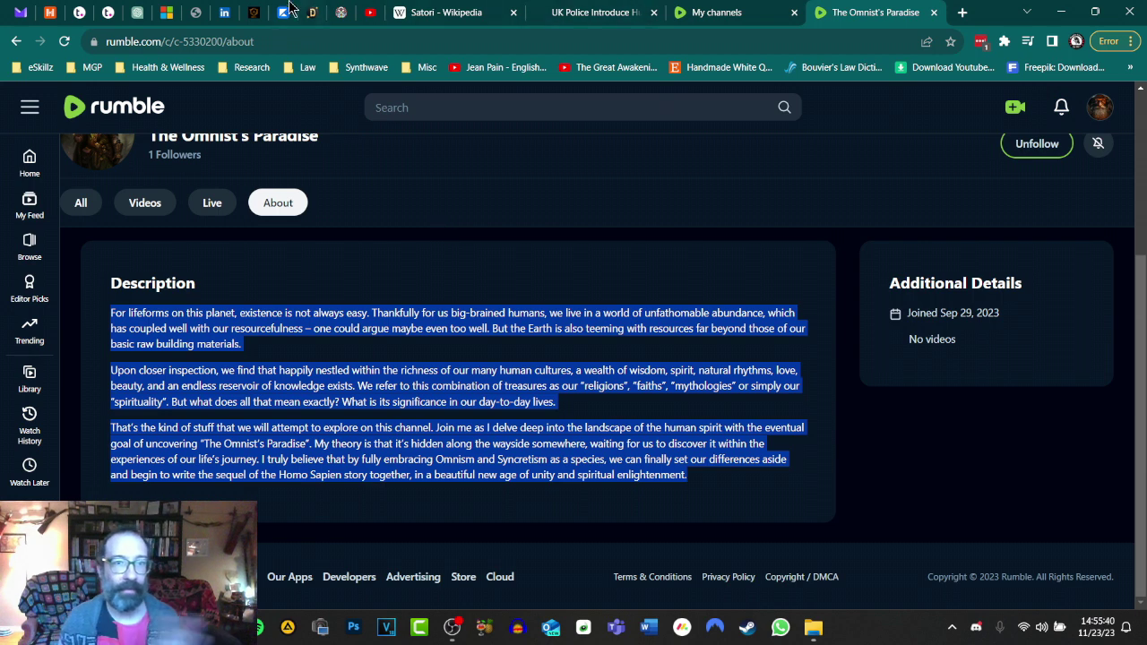
- Switch back to the ChatGPT conversation tab
click(137, 13)
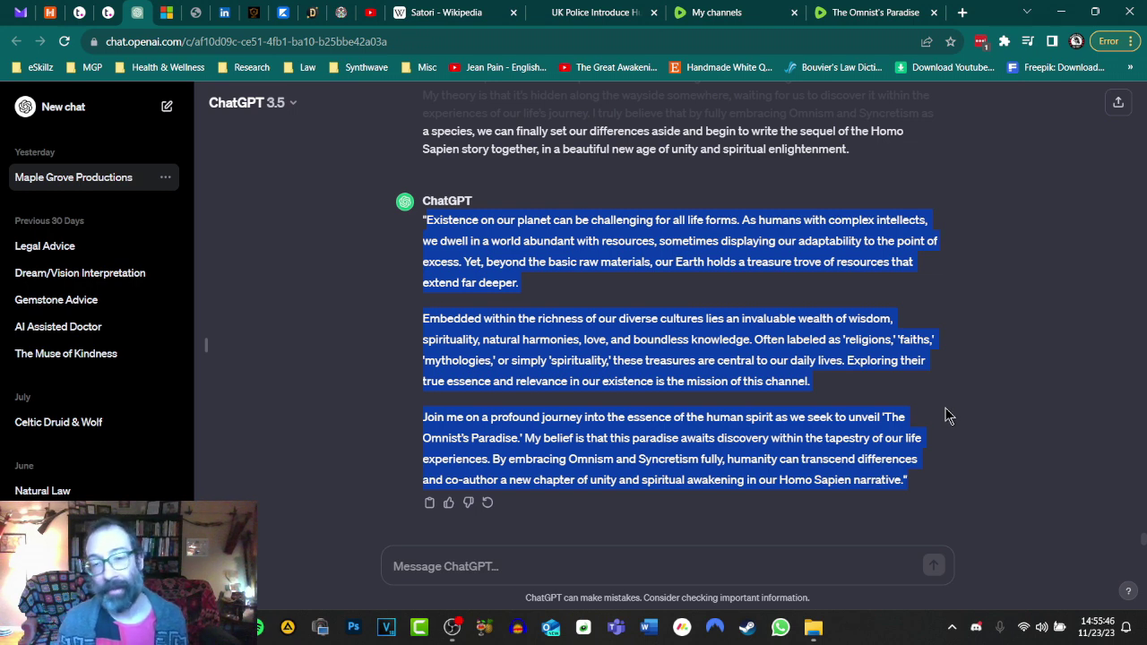
- Deselect the rewritten reply in ChatGPT
click(884, 401)
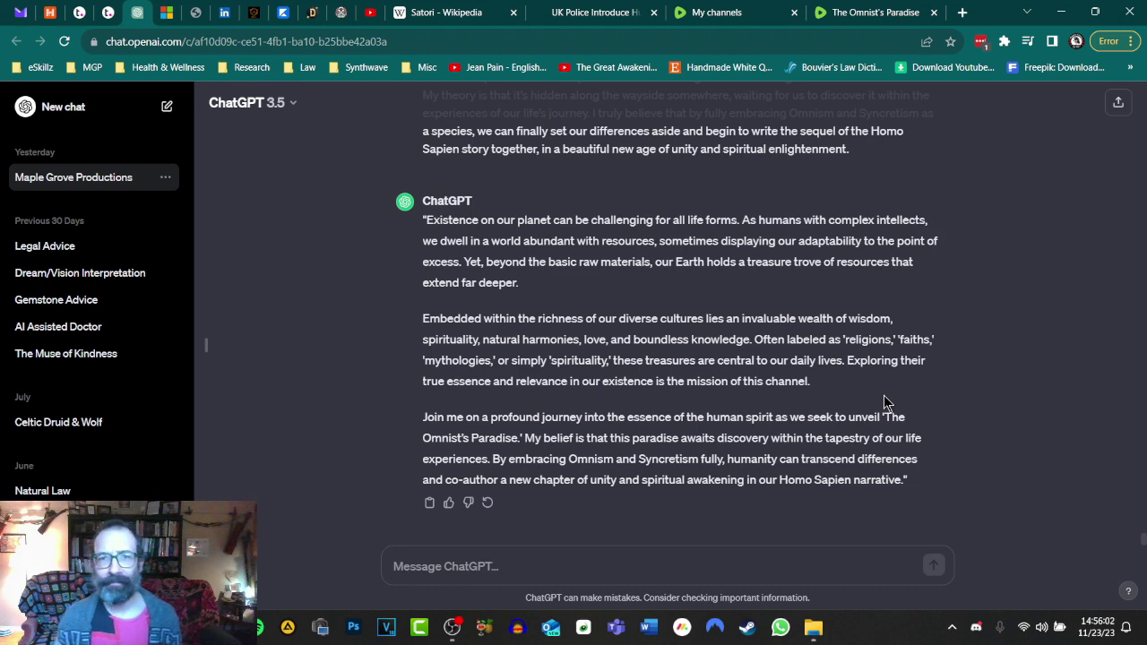
- Switch to the Rumble About page and select the three live description paragraphs to read them
click(867, 13)
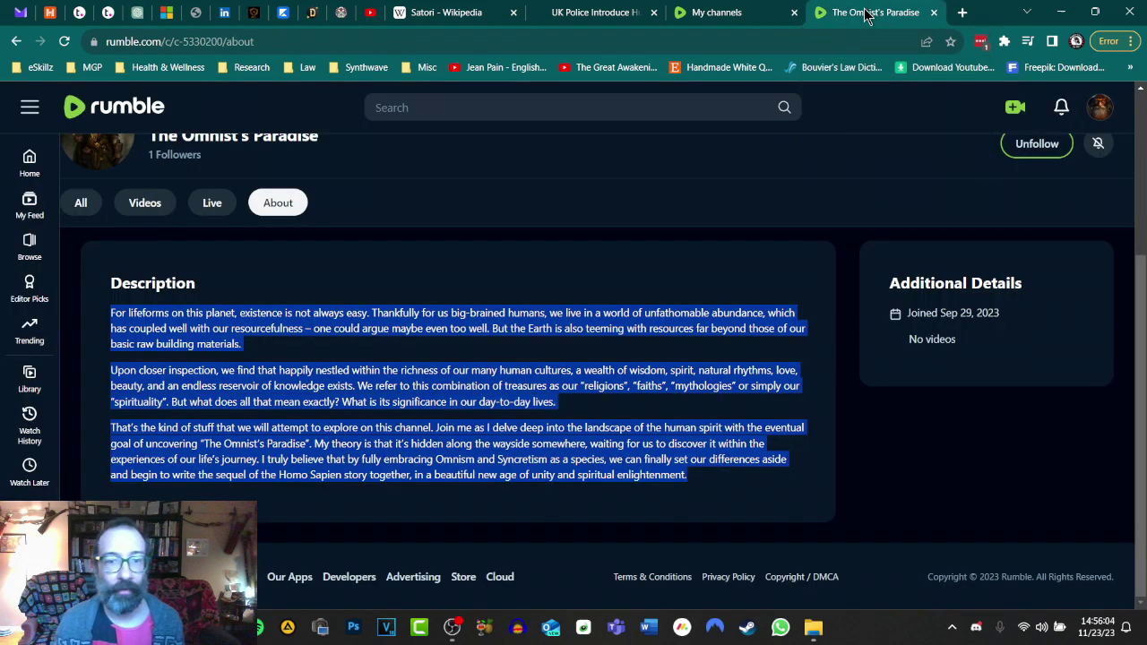
click(832, 411)
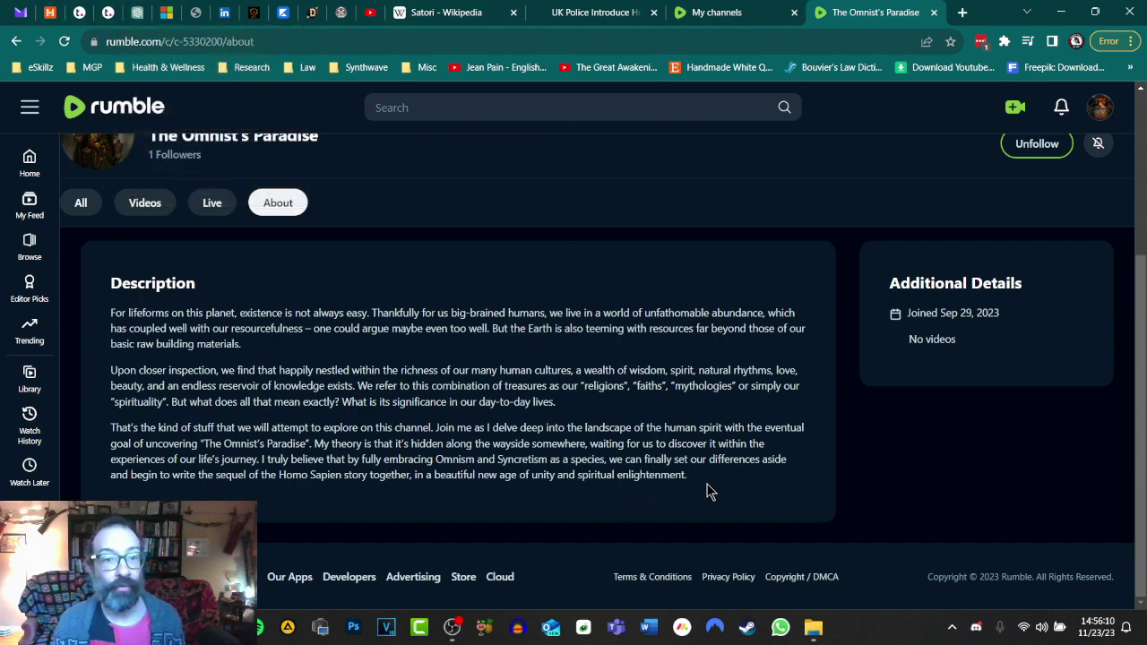
drag(709, 490, 87, 320)
click(655, 368)
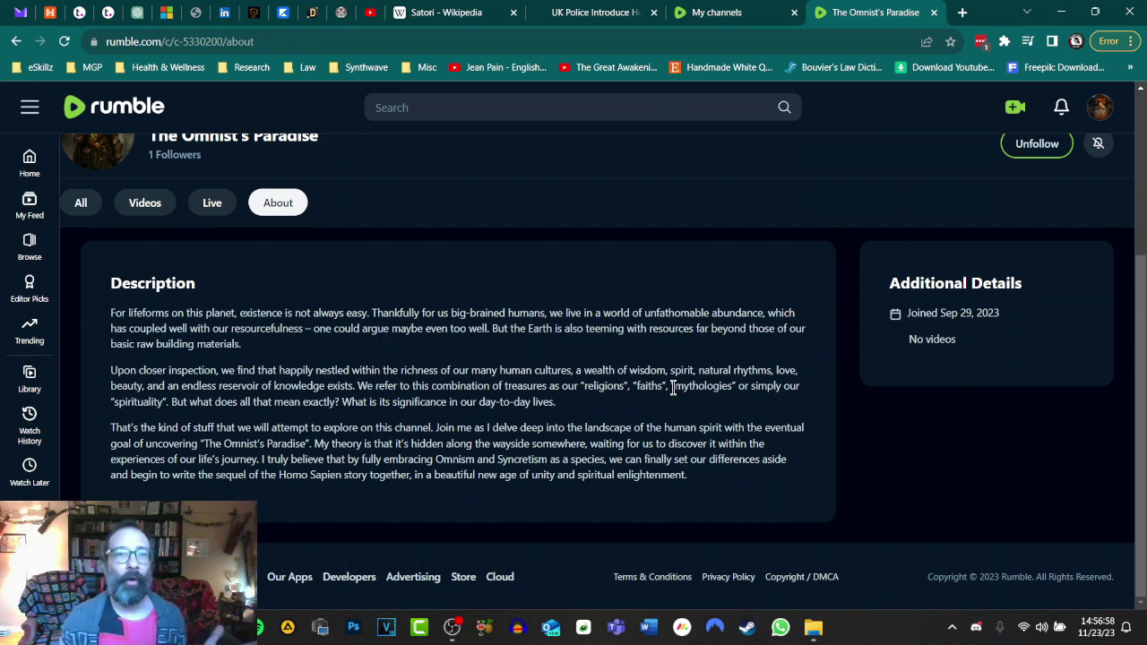
click(139, 13)
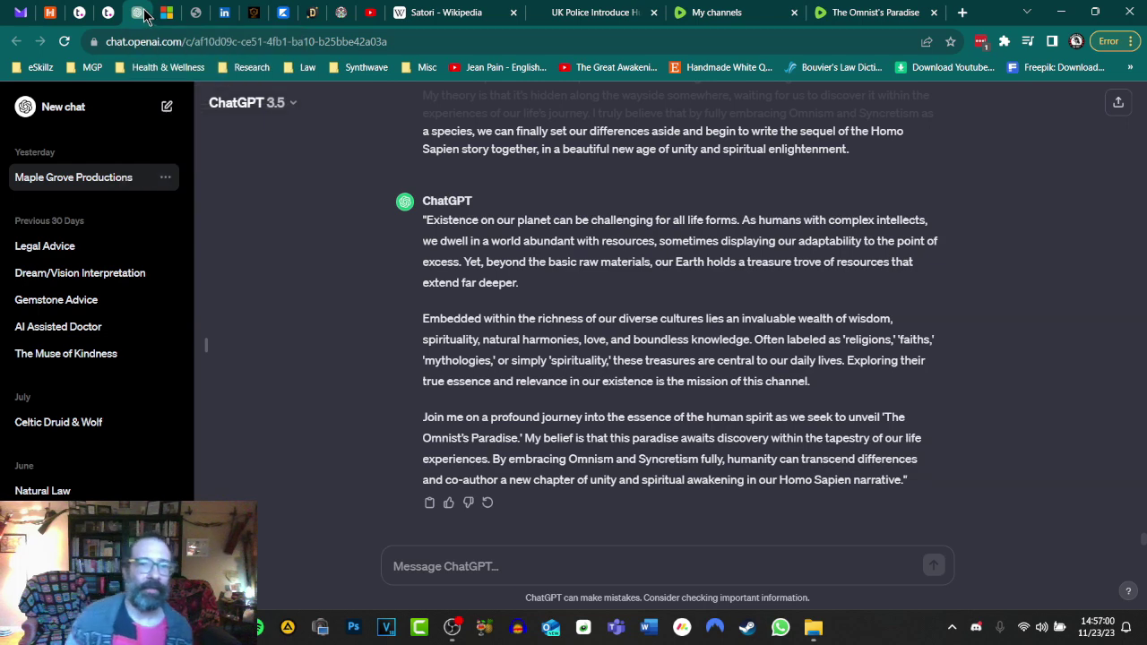
scroll(767, 344, up, 4)
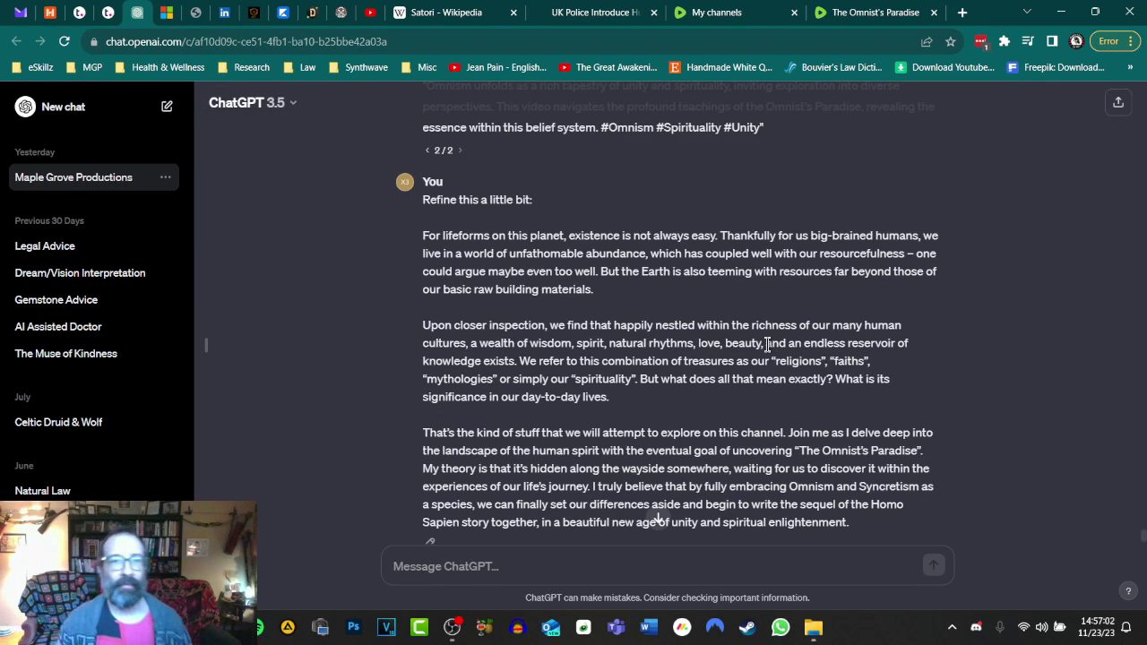
scroll(767, 345, up, 3)
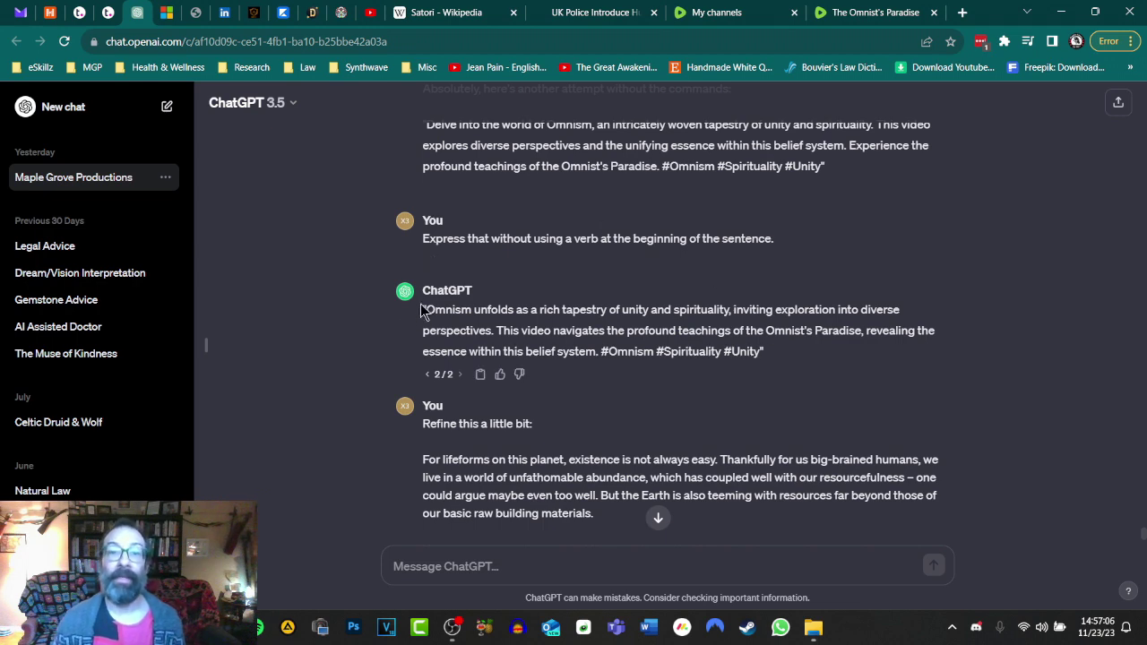
drag(426, 310, 833, 371)
scroll(750, 382, up, 3)
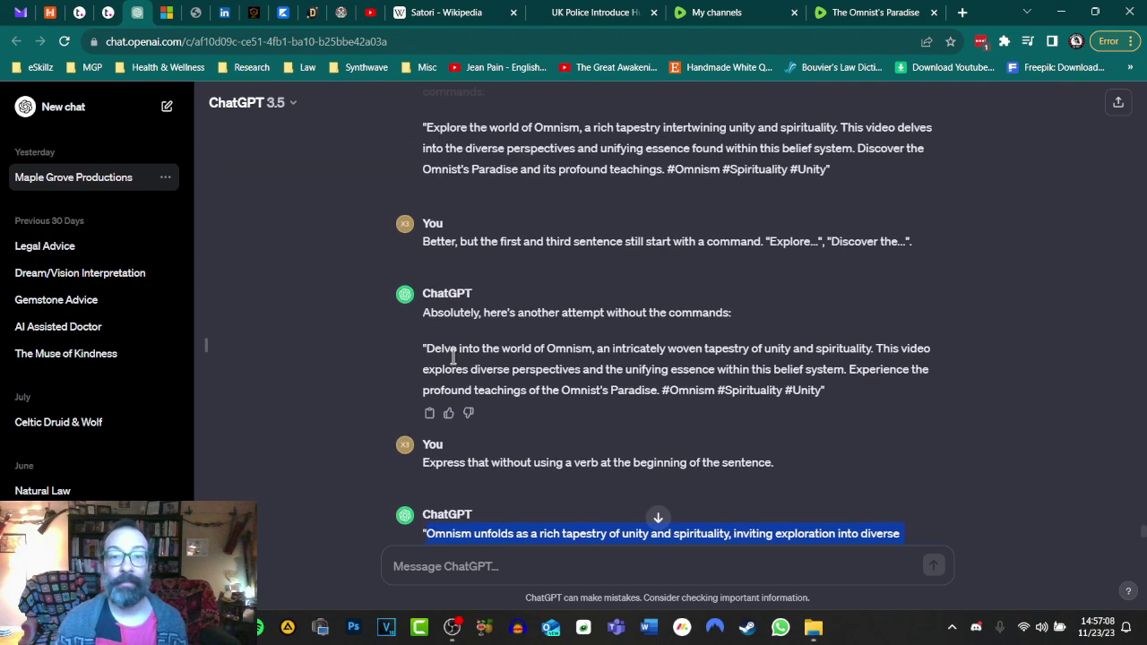
drag(425, 351, 914, 411)
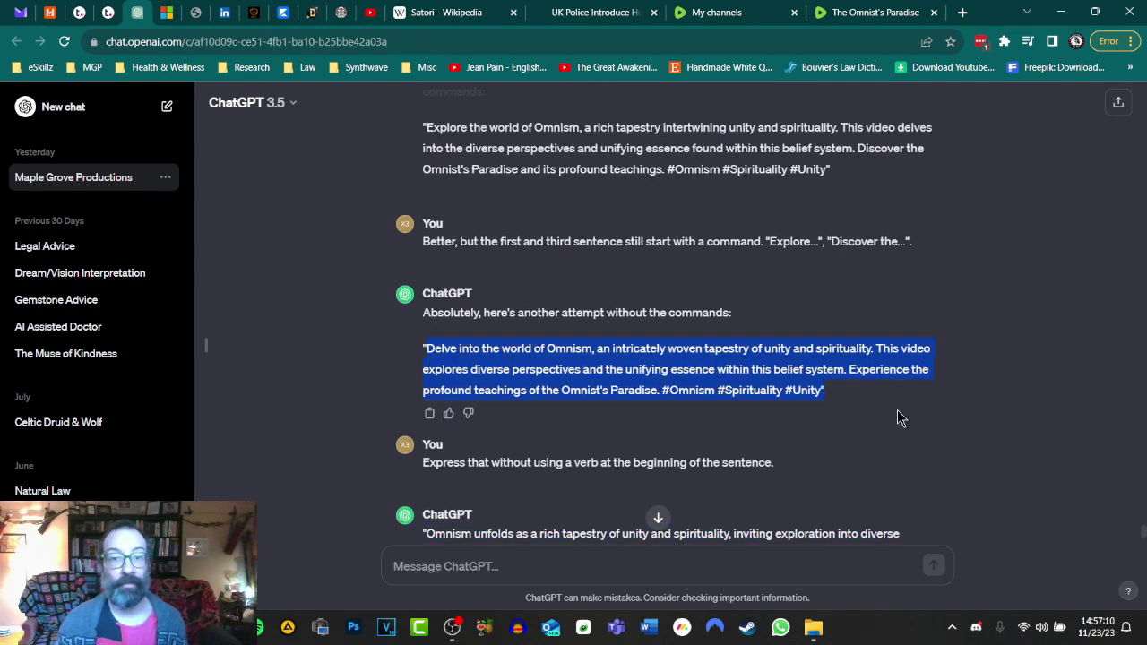
scroll(896, 408, up, 6)
scroll(891, 400, down, 3)
scroll(891, 400, down, 5)
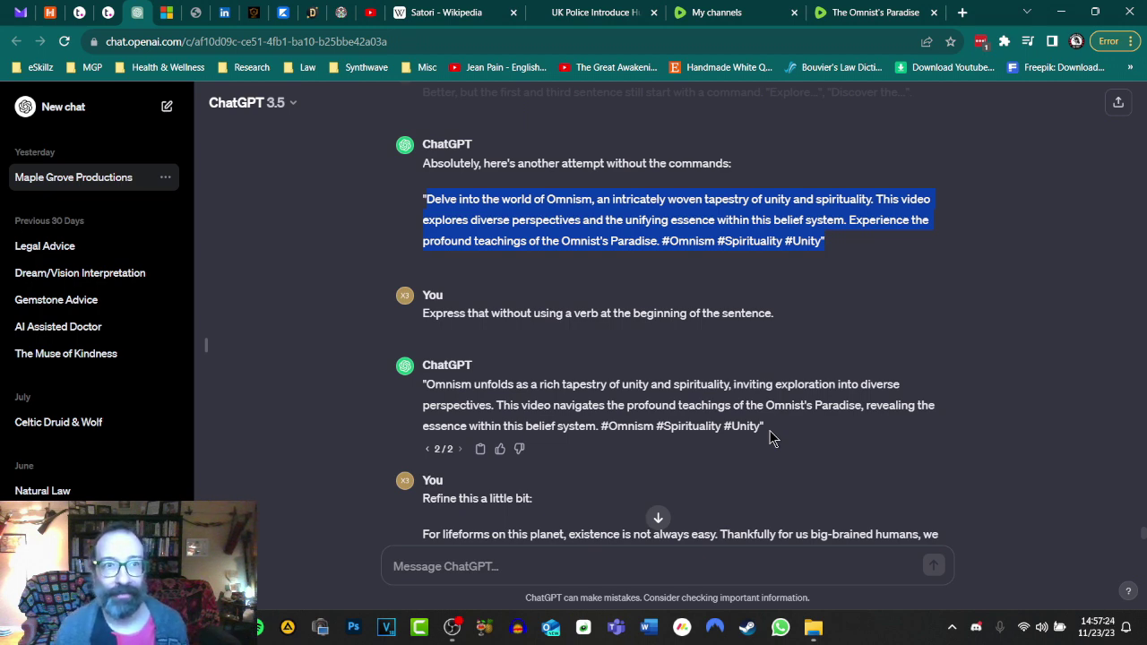
scroll(773, 437, up, 9)
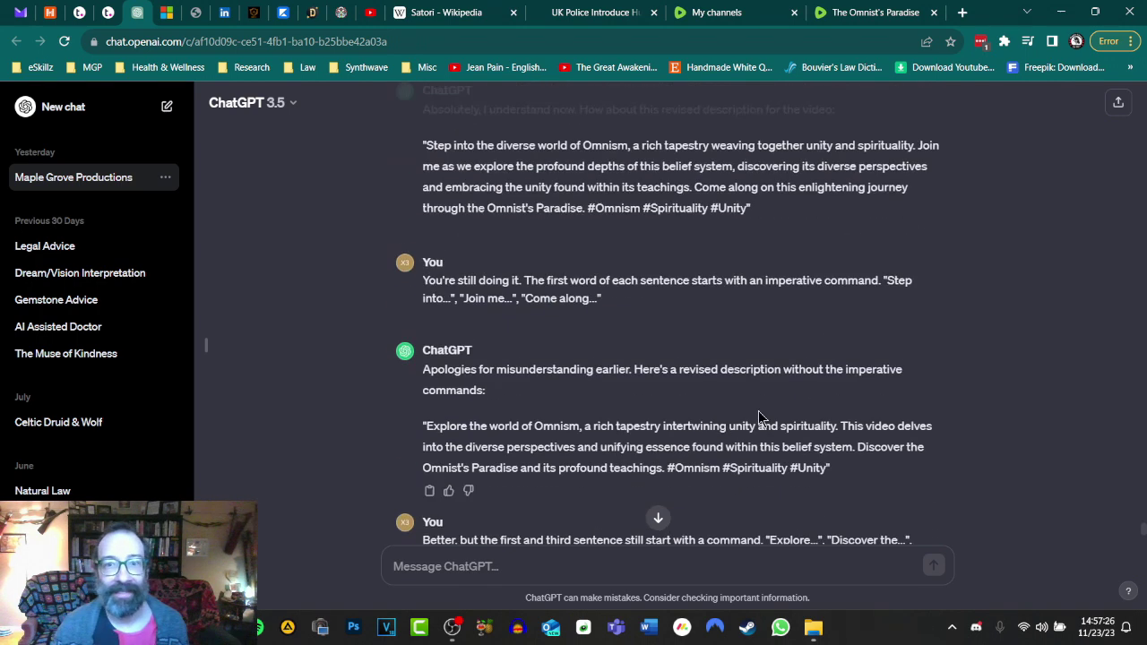
scroll(719, 426, down, 8)
scroll(722, 437, down, 3)
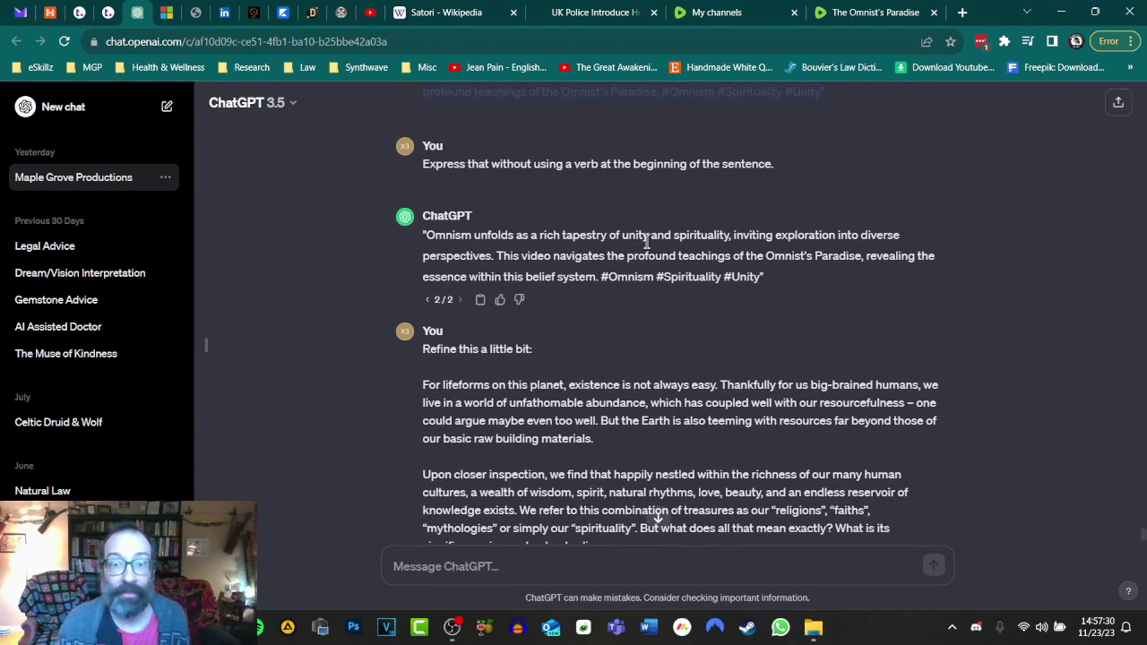